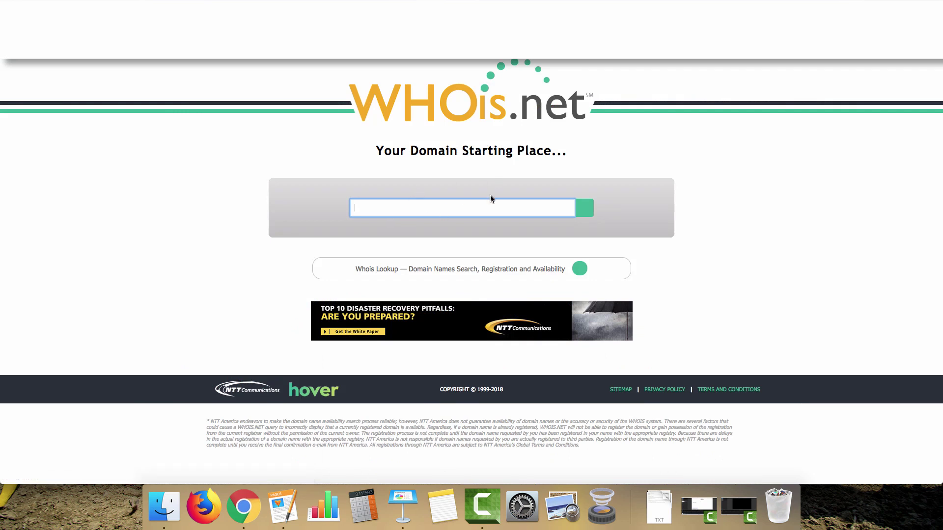
Look up the registration record of the domain forbes.com
{"action": "type", "text": "forbes.com"}
{"action": "key", "text": "Return"}
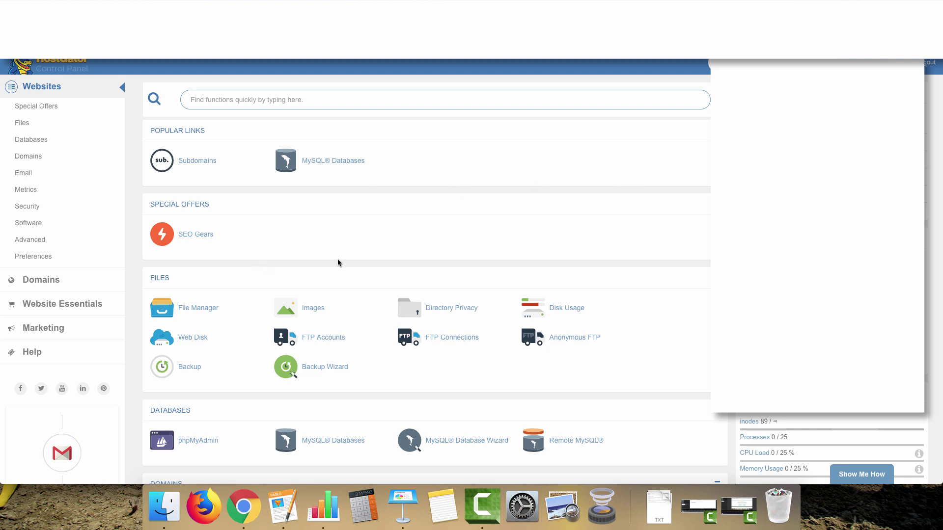
Open the free WordPress installer through QuickInstall in the HostGator control panel and bring up the choice of installation domain
{"action": "scroll", "coordinate": [188, 406], "scroll_direction": "down", "scroll_amount": 5}
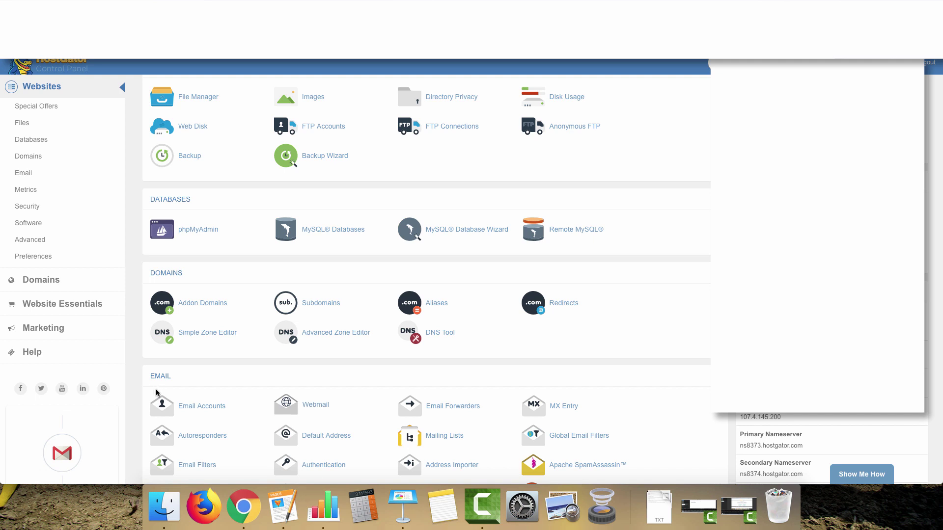
{"action": "scroll", "coordinate": [158, 391], "scroll_direction": "down", "scroll_amount": 2}
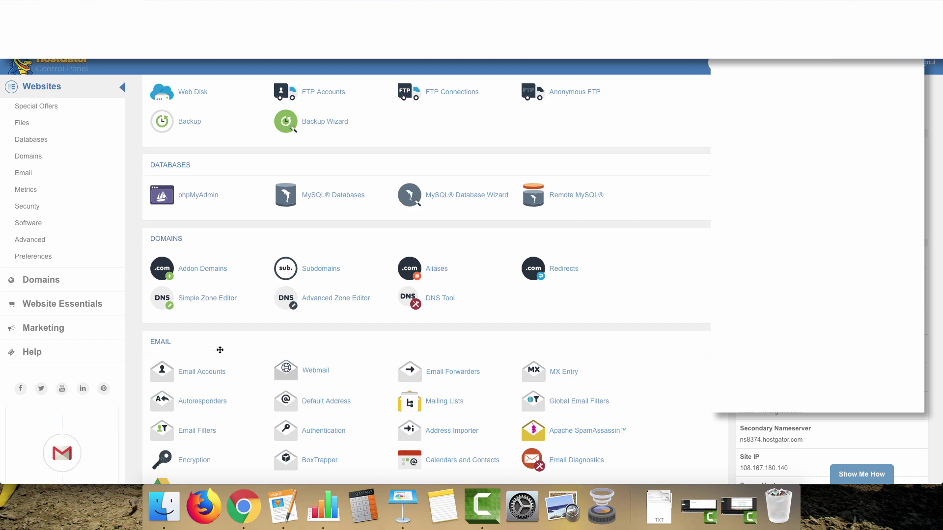
{"action": "scroll", "coordinate": [221, 352], "scroll_direction": "up", "scroll_amount": 5}
{"action": "scroll", "coordinate": [259, 284], "scroll_direction": "down", "scroll_amount": 6}
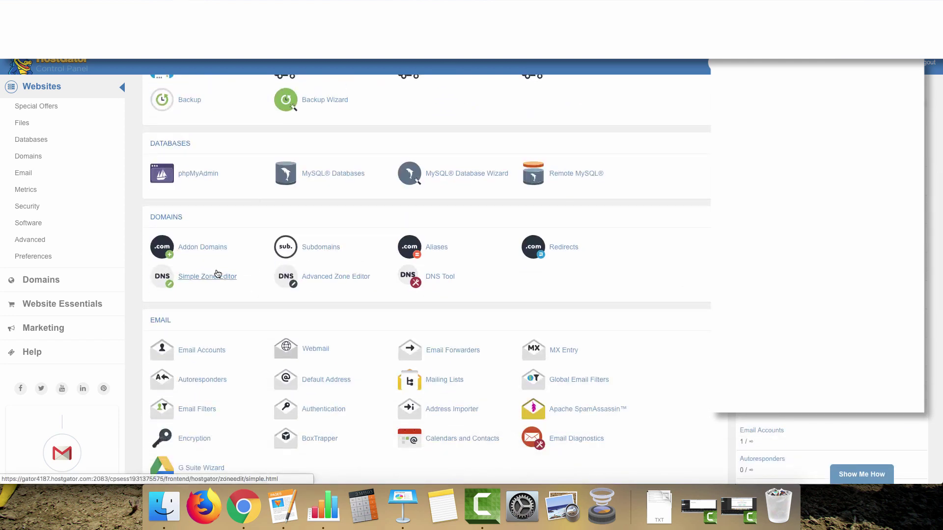
{"action": "scroll", "coordinate": [210, 273], "scroll_direction": "down", "scroll_amount": 10}
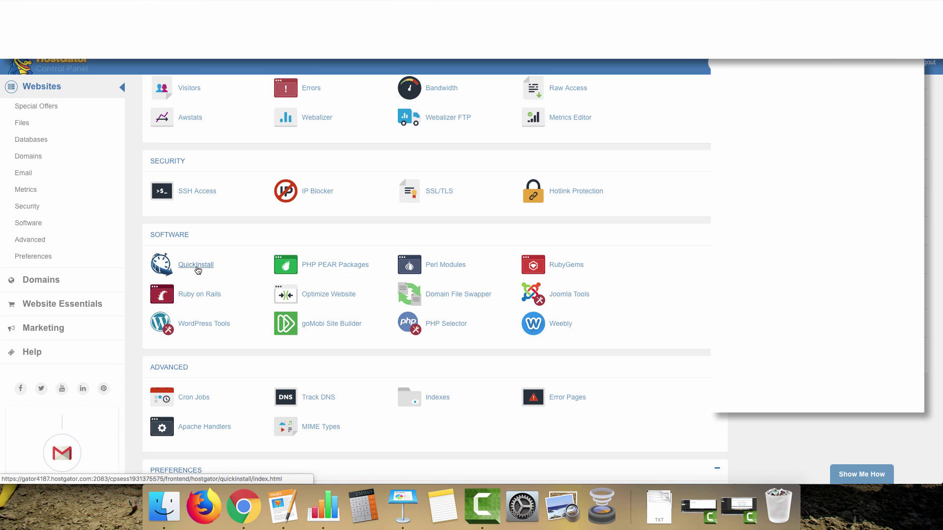
{"action": "left_click", "coordinate": [196, 265]}
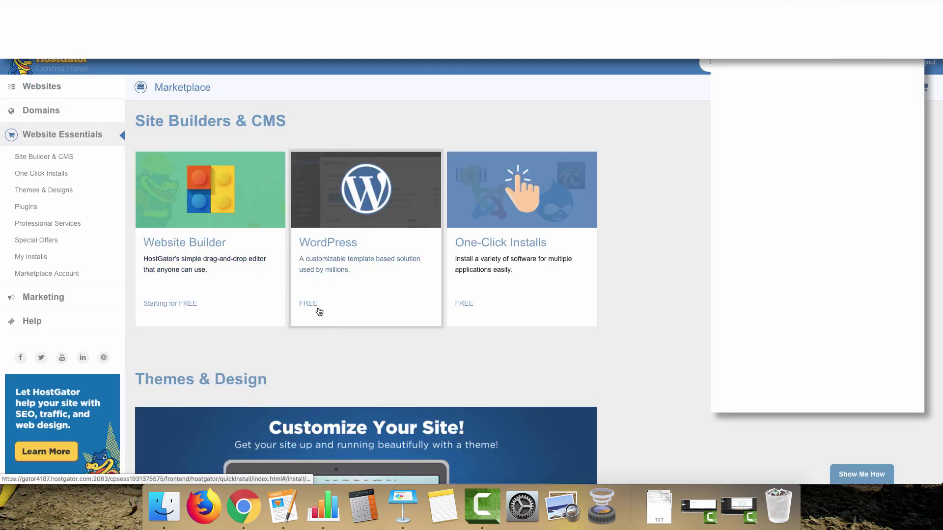
{"action": "left_click", "coordinate": [319, 312]}
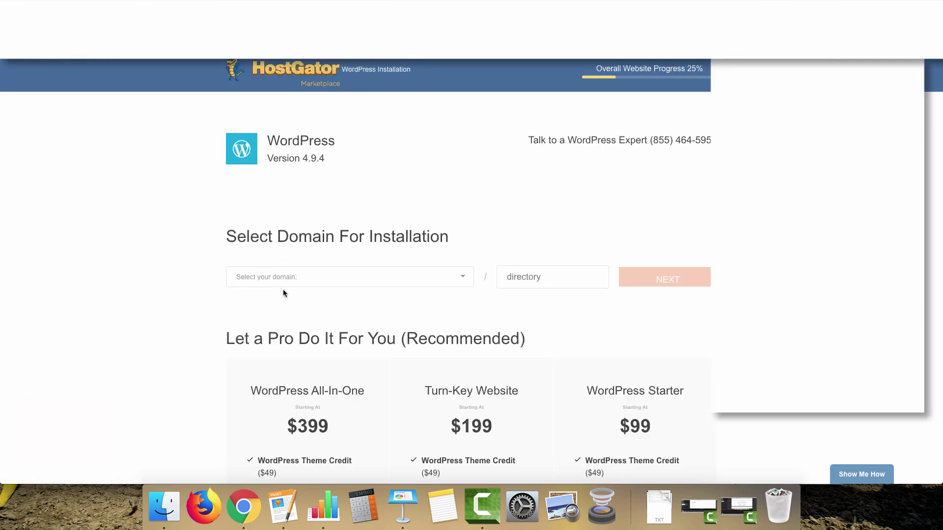
{"action": "left_click", "coordinate": [432, 271]}
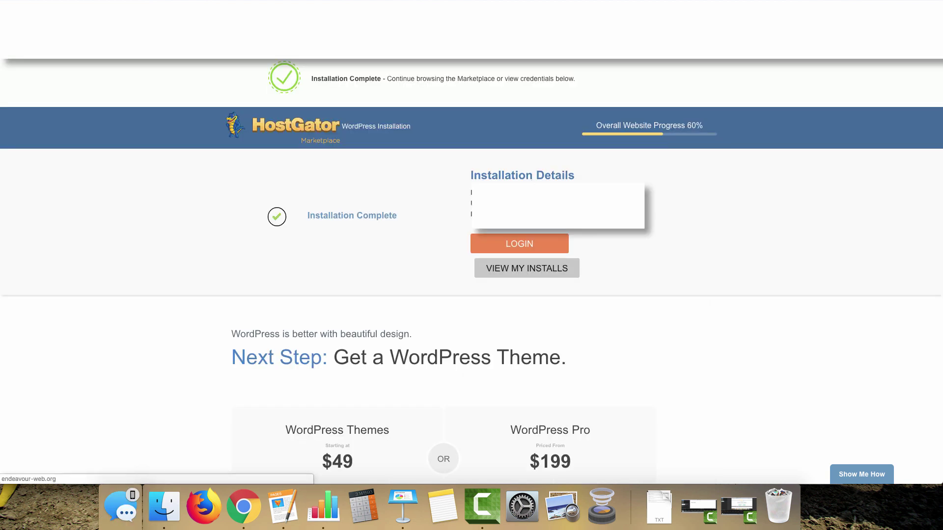
Open the newly installed site in a separate tab and go to its WordPress admin dashboard
{"action": "right_click", "coordinate": [547, 191]}
{"action": "left_click", "coordinate": [564, 196]}
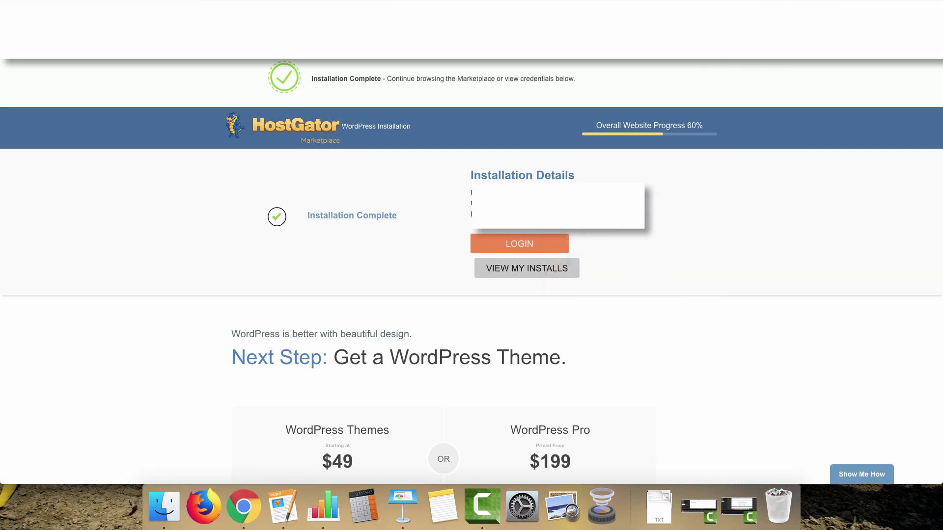
{"action": "key", "text": "ctrl+Tab"}
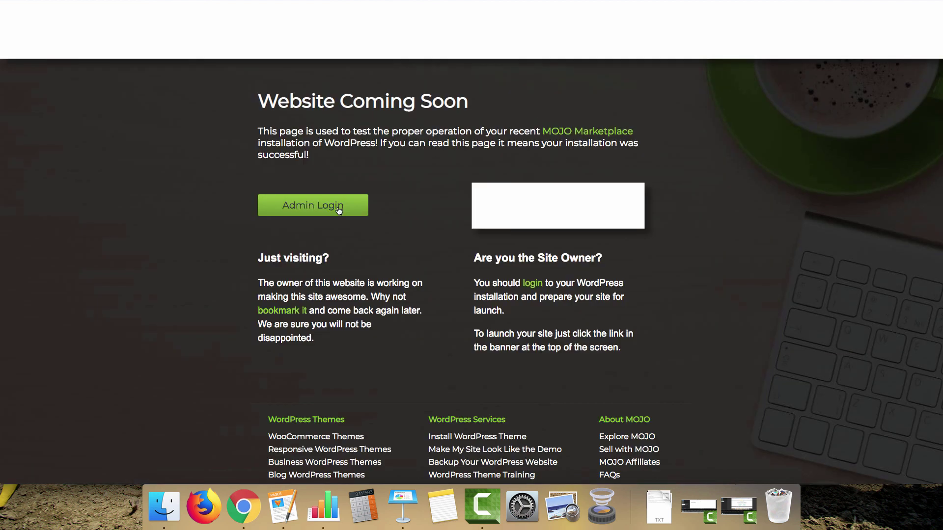
{"action": "left_click", "coordinate": [338, 210]}
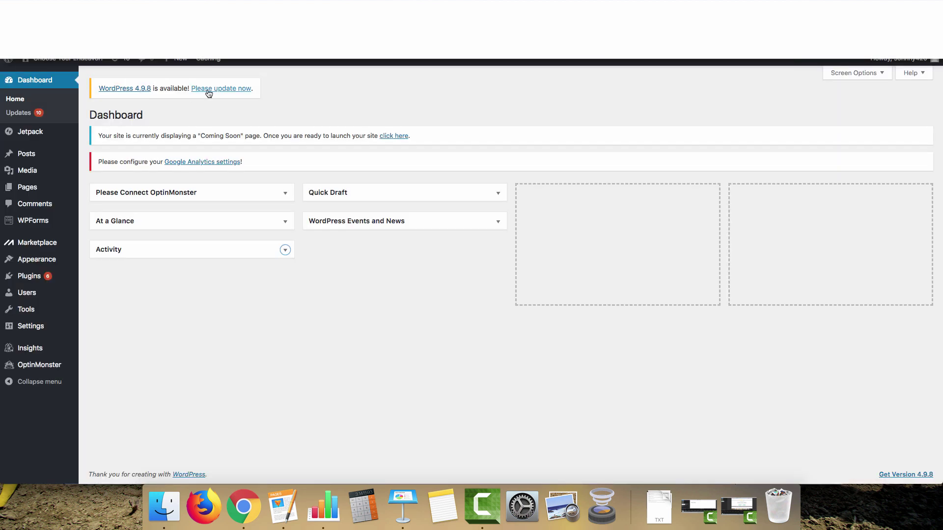
Open WordPress Updates, launch the site out of Coming Soon mode and dismiss the OptinMonster notice
{"action": "left_click", "coordinate": [244, 90]}
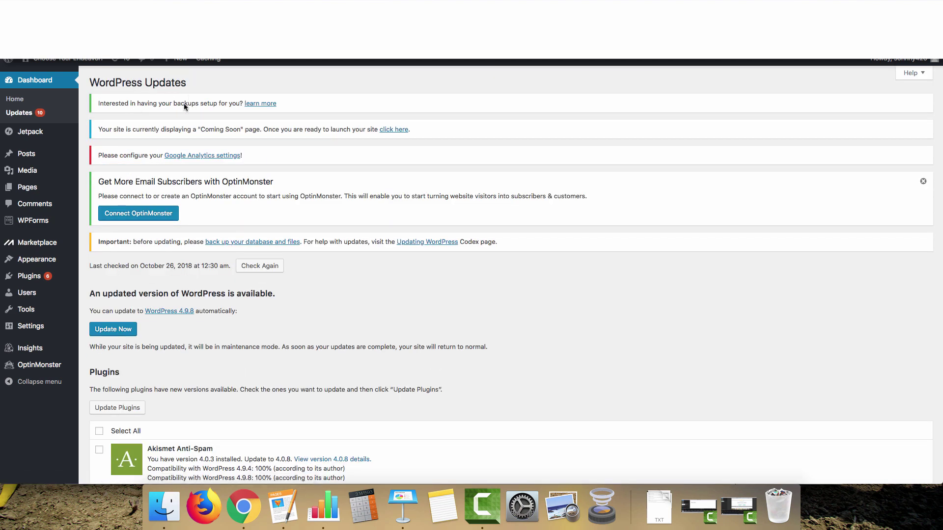
{"action": "left_click", "coordinate": [396, 131]}
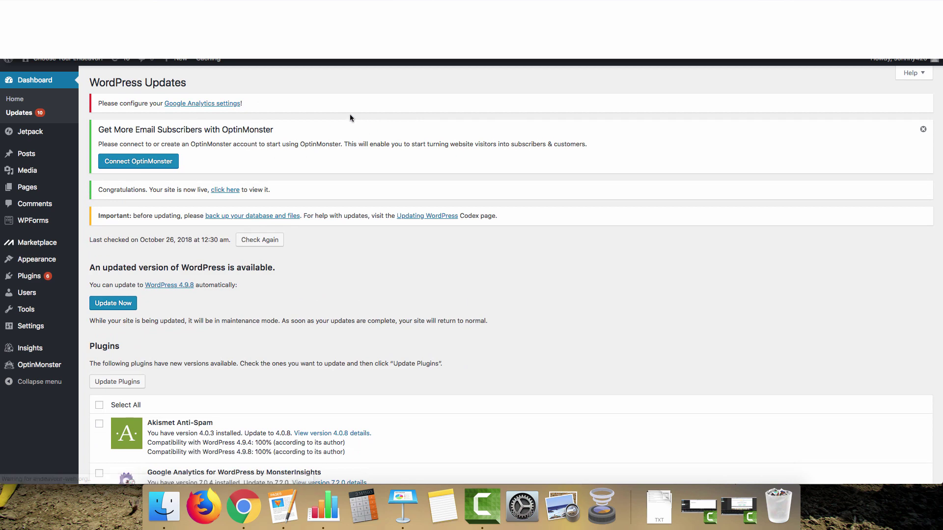
{"action": "left_click", "coordinate": [923, 129]}
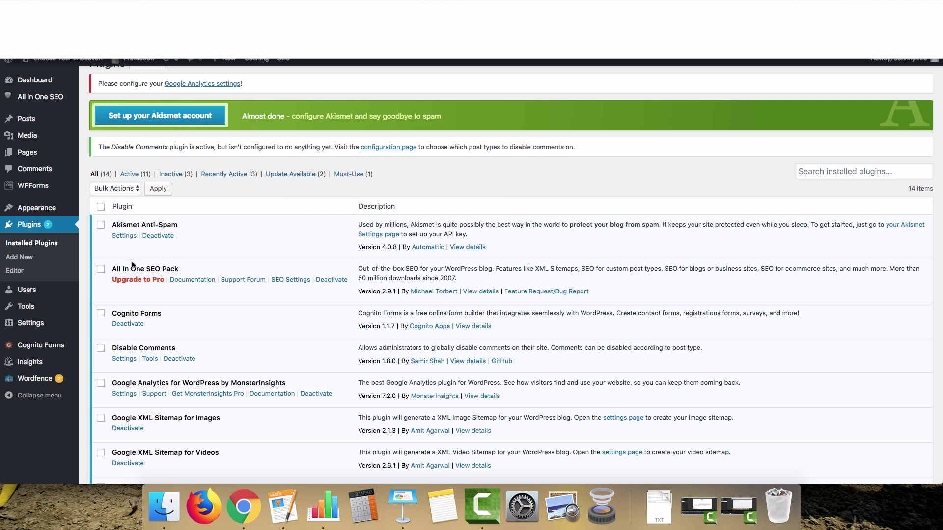
Review the installed All In One SEO Pack, Cognito Forms, Disable Comments and Google XML Sitemap plugins
{"action": "left_click_drag", "start_coordinate": [178, 269], "coordinate": [106, 270]}
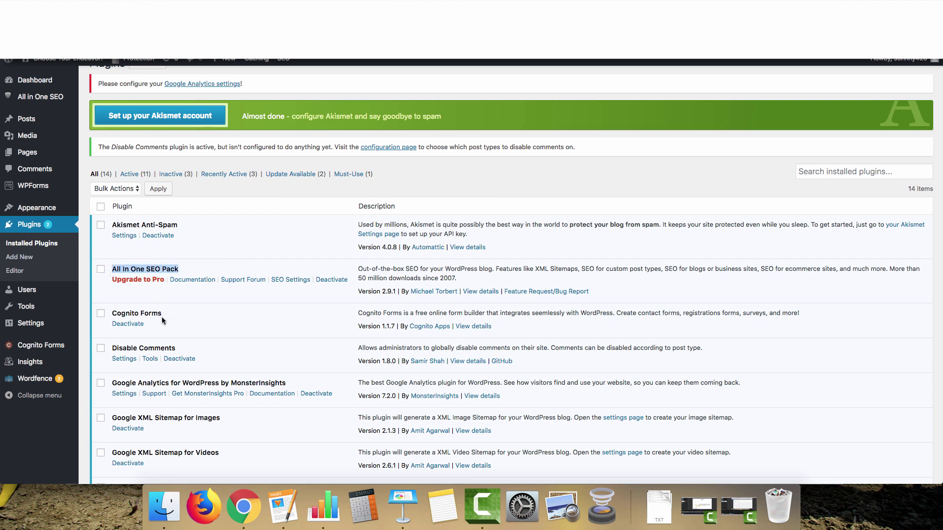
{"action": "left_click_drag", "start_coordinate": [162, 314], "coordinate": [99, 316]}
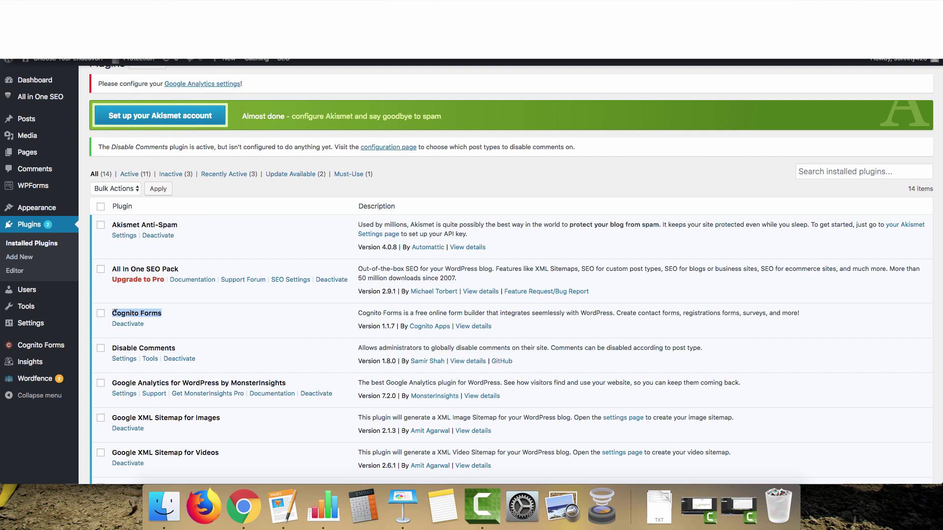
{"action": "left_click_drag", "start_coordinate": [176, 349], "coordinate": [118, 343]}
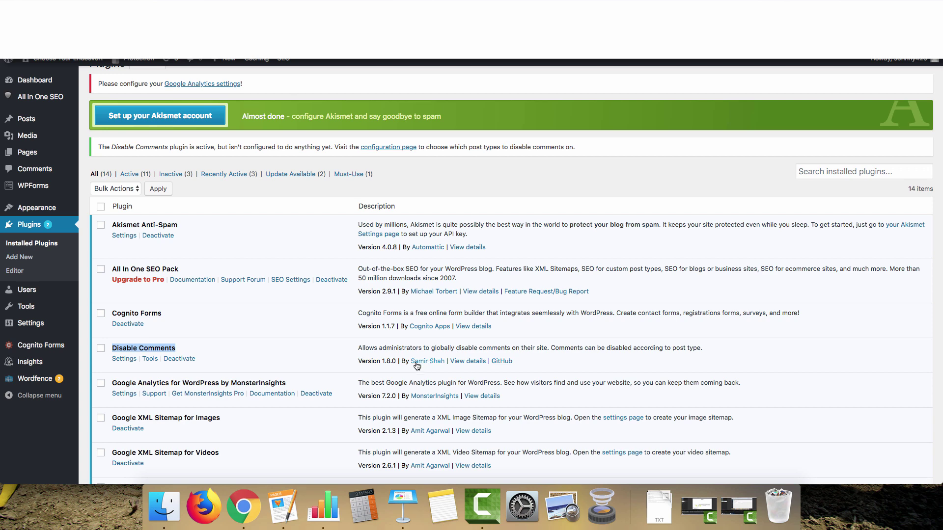
{"action": "scroll", "coordinate": [344, 372], "scroll_direction": "down", "scroll_amount": 3}
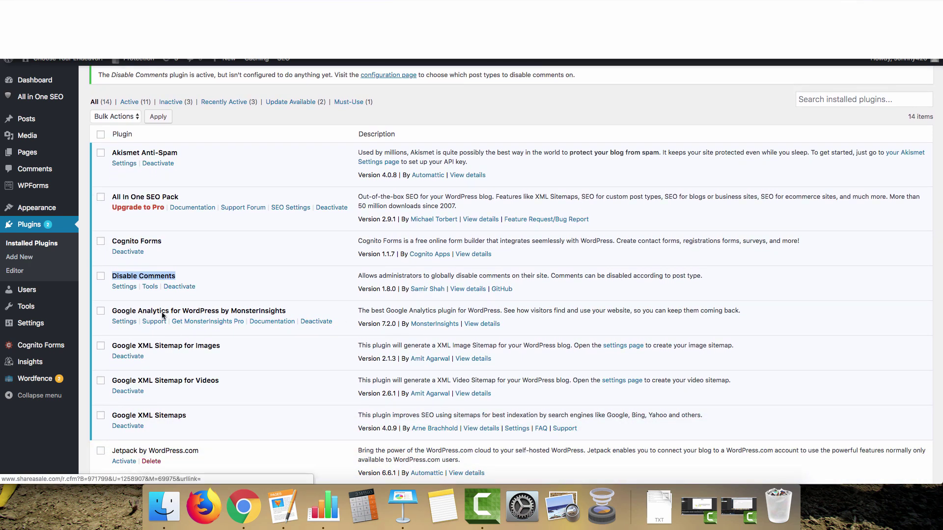
{"action": "scroll", "coordinate": [152, 361], "scroll_direction": "down", "scroll_amount": 1}
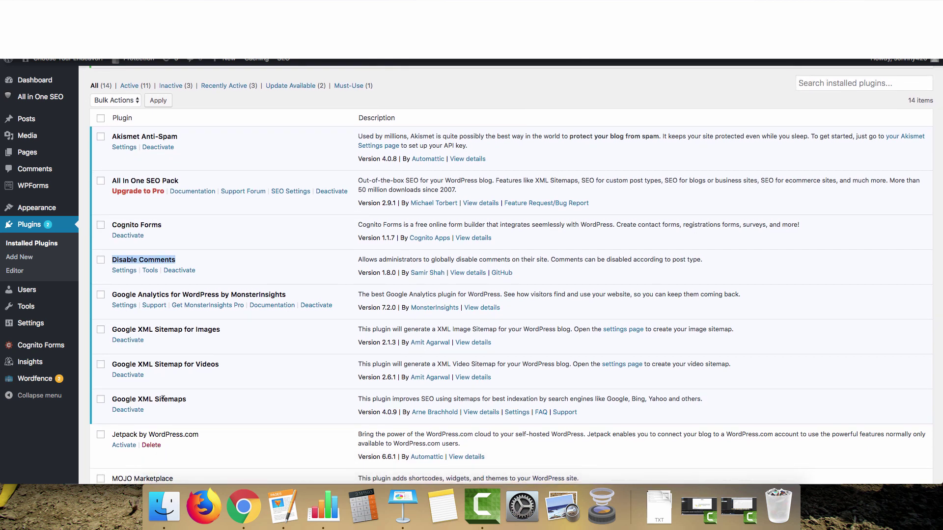
{"action": "left_click_drag", "start_coordinate": [153, 399], "coordinate": [201, 403]}
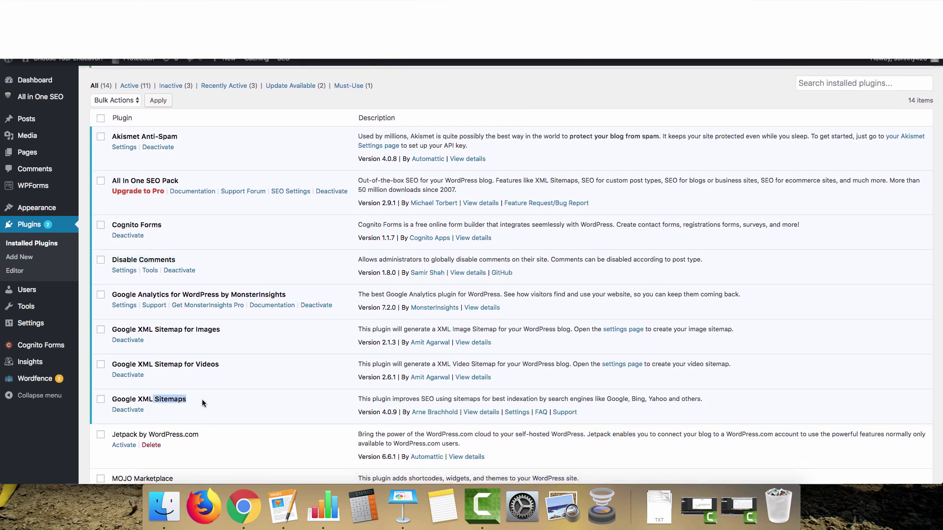
{"action": "left_click_drag", "start_coordinate": [220, 364], "coordinate": [159, 364]}
{"action": "left_click_drag", "start_coordinate": [187, 330], "coordinate": [237, 329]}
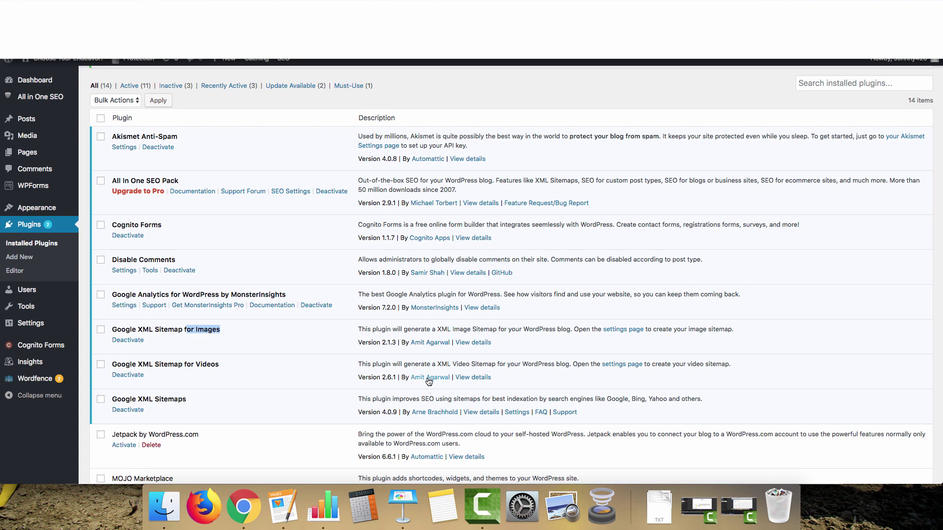
Examine the remaining installed plugins, including Wordfence Security and WP Content Copy Protection & No Right Click
{"action": "scroll", "coordinate": [427, 344], "scroll_direction": "down", "scroll_amount": 5}
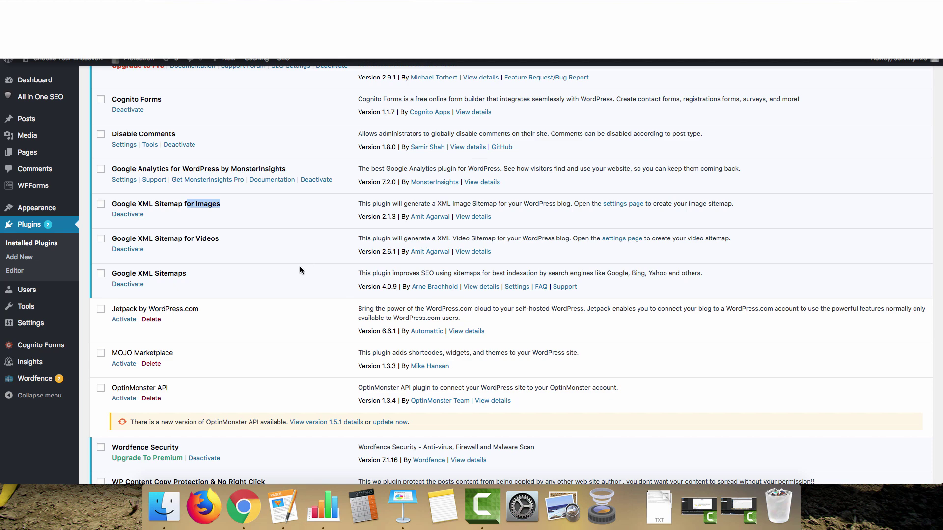
{"action": "scroll", "coordinate": [220, 320], "scroll_direction": "down", "scroll_amount": 4}
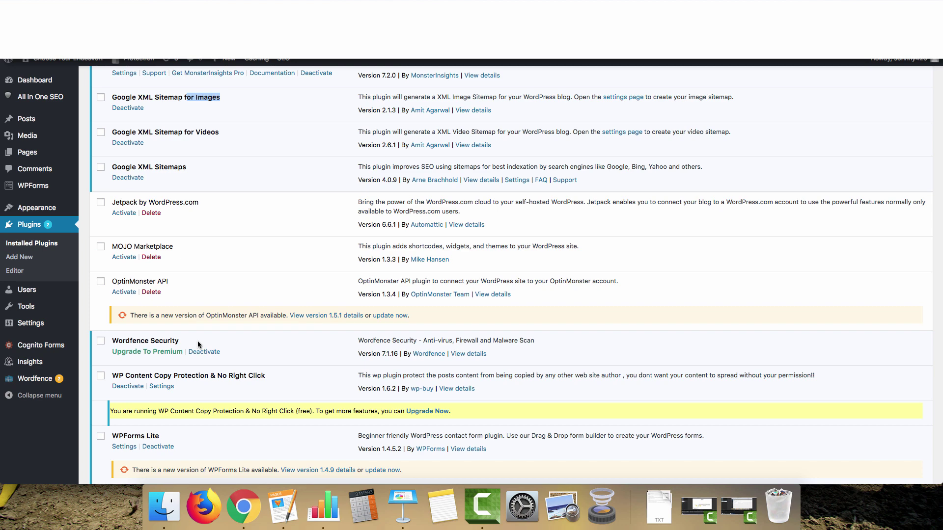
{"action": "scroll", "coordinate": [198, 344], "scroll_direction": "up", "scroll_amount": 2}
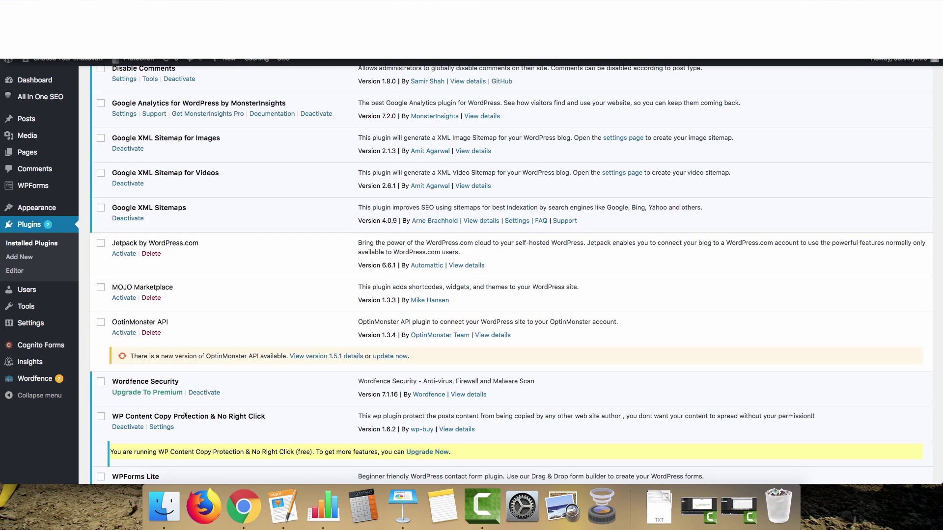
{"action": "left_click_drag", "start_coordinate": [288, 416], "coordinate": [223, 416]}
{"action": "left_click", "coordinate": [162, 415]}
{"action": "left_click", "coordinate": [224, 414]}
{"action": "scroll", "coordinate": [254, 415], "scroll_direction": "up", "scroll_amount": 1}
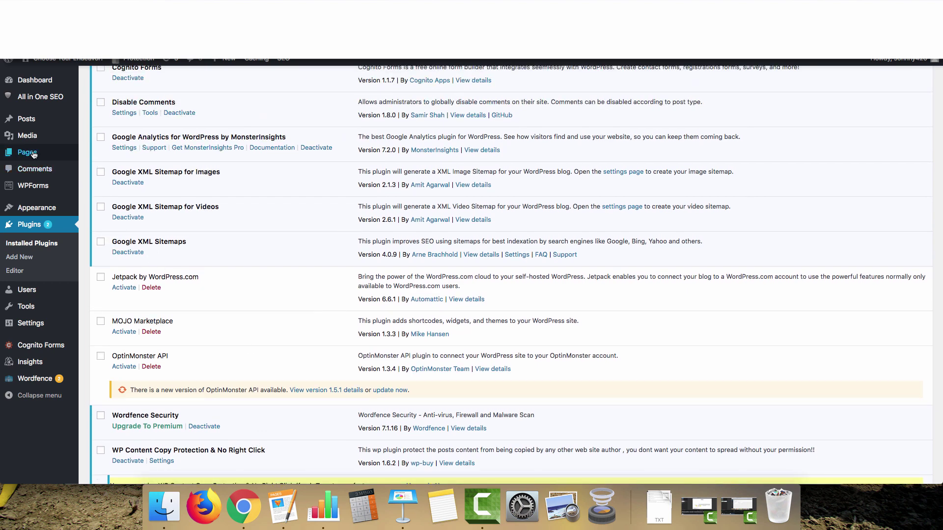
Create a new page titled "Privacy Policy" and save it as a draft
{"action": "left_click", "coordinate": [69, 152]}
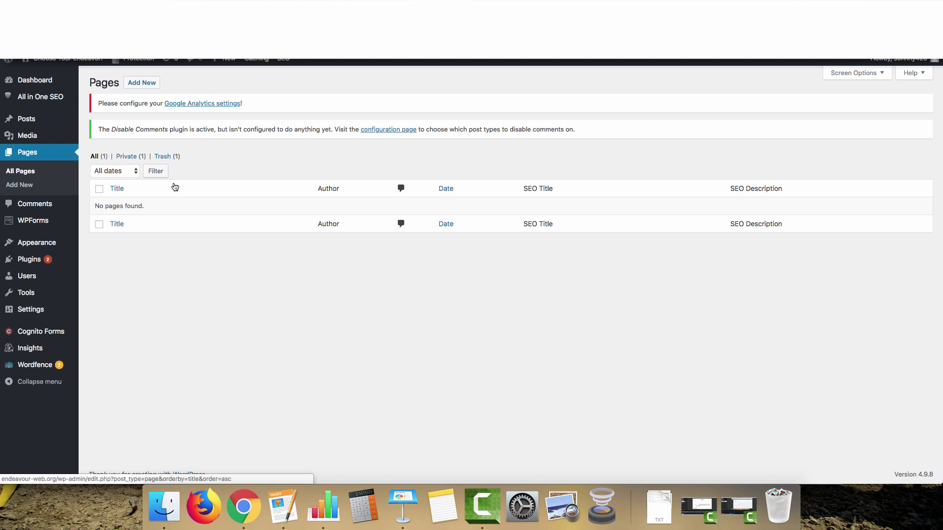
{"action": "left_click", "coordinate": [142, 83]}
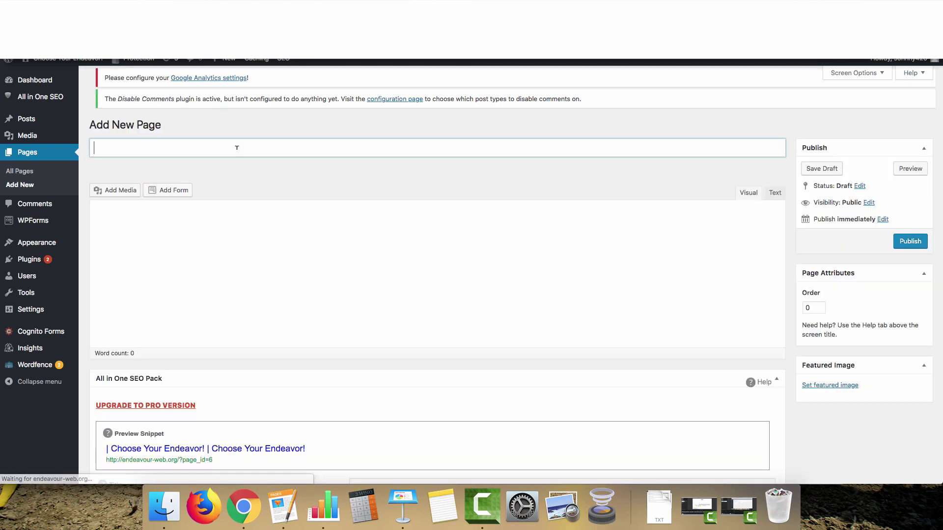
{"action": "type", "text": "Privacy Policy"}
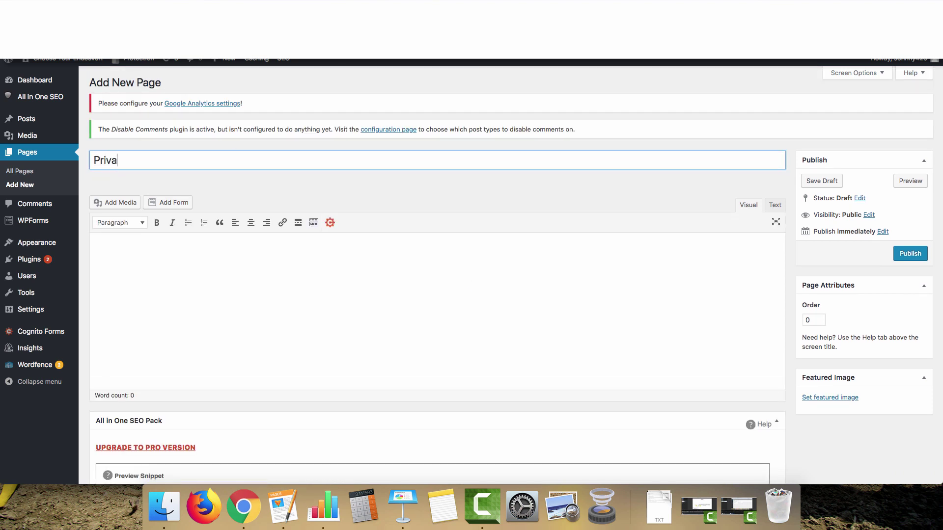
{"action": "left_click", "coordinate": [820, 182]}
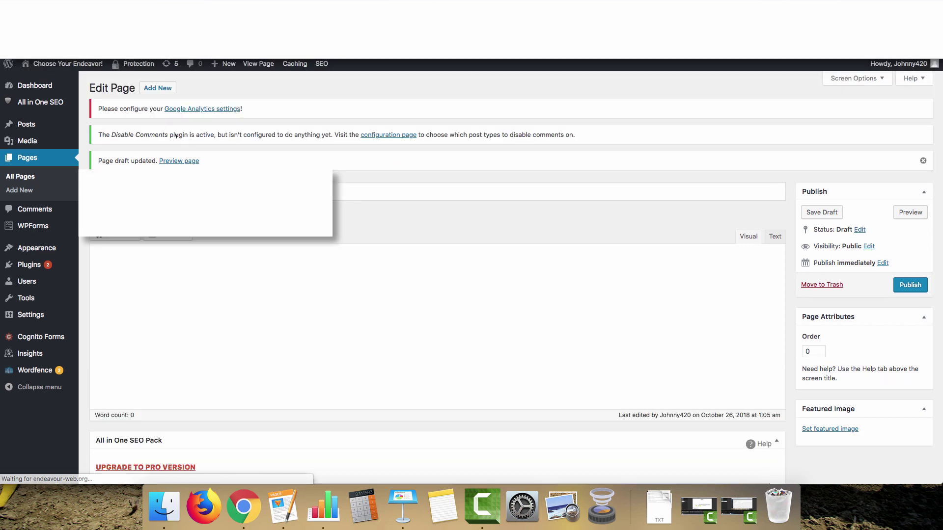
Create another new page titled "Terms of Service" and save it as a draft
{"action": "left_click", "coordinate": [158, 84]}
{"action": "type", "text": "Te"}
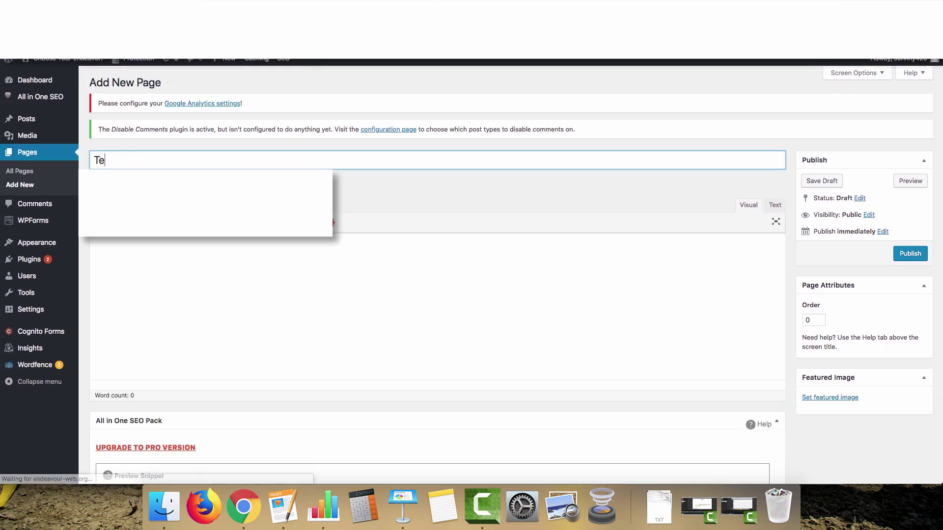
{"action": "type", "text": "rms of Service"}
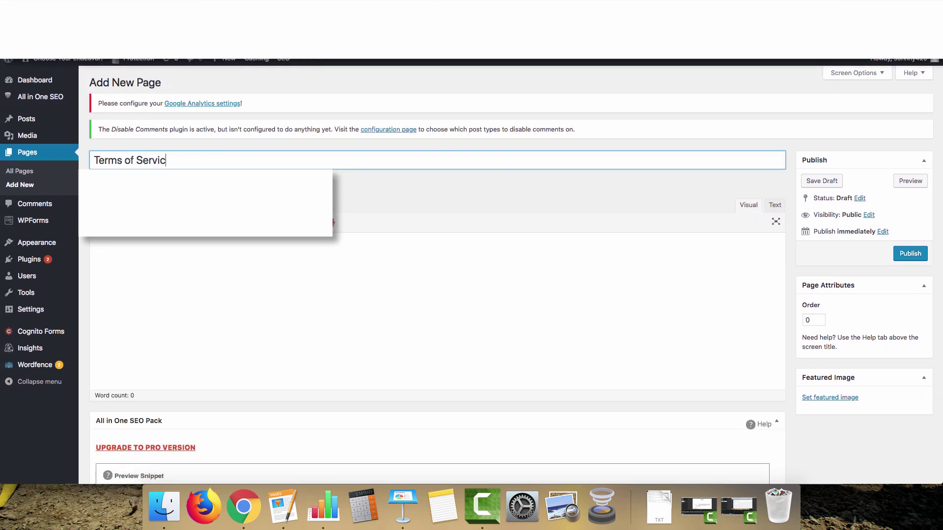
{"action": "key", "text": "Tab"}
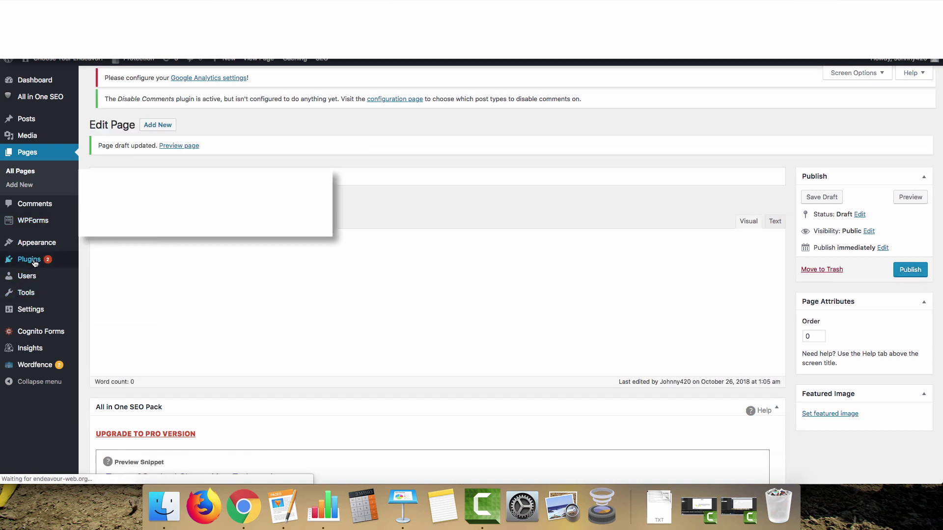
Search the plugins available for installation for "legull"
{"action": "mouse_move", "coordinate": [26, 265]}
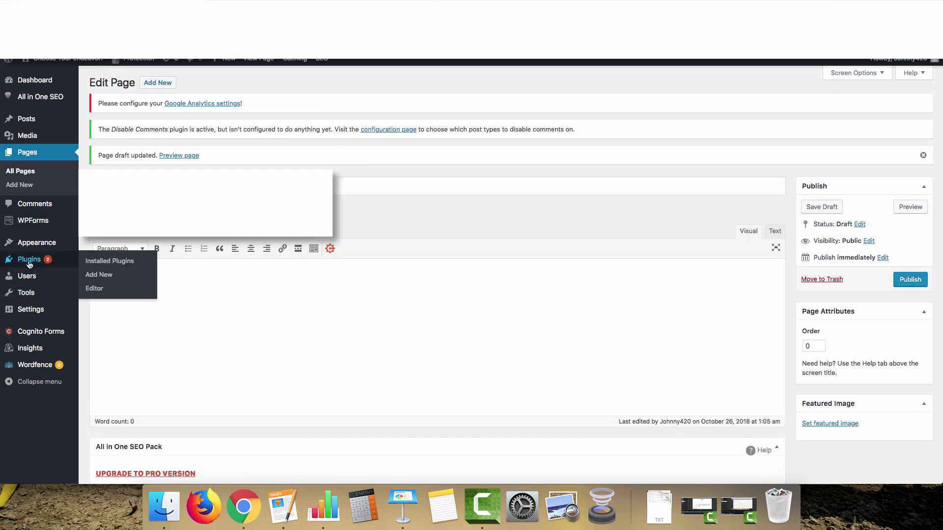
{"action": "left_click", "coordinate": [92, 278]}
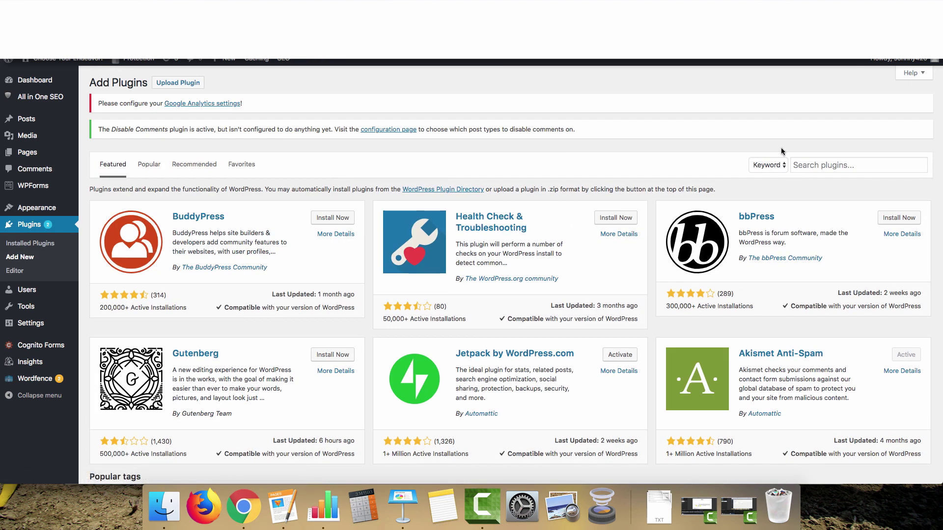
{"action": "left_click", "coordinate": [811, 164]}
{"action": "type", "text": "legull"}
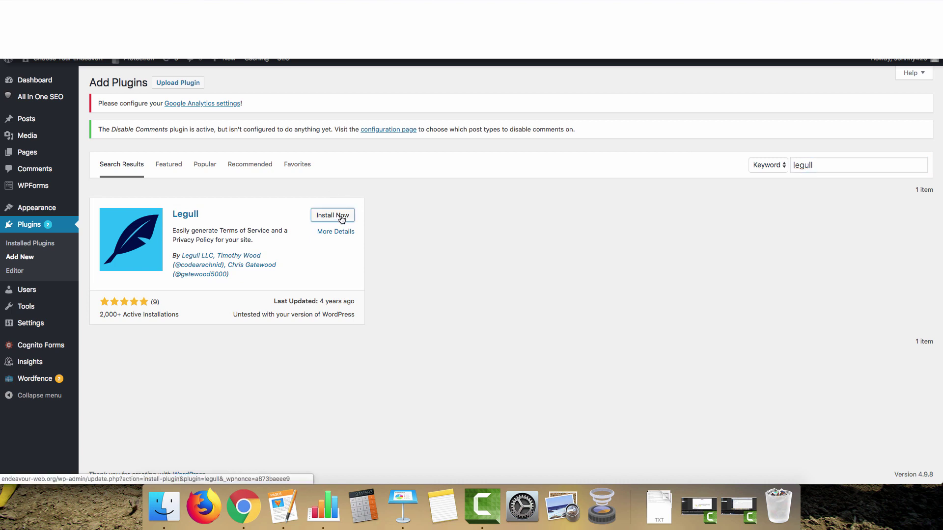
Install and activate the Legull plugin
{"action": "left_click", "coordinate": [345, 219]}
{"action": "left_click", "coordinate": [189, 216]}
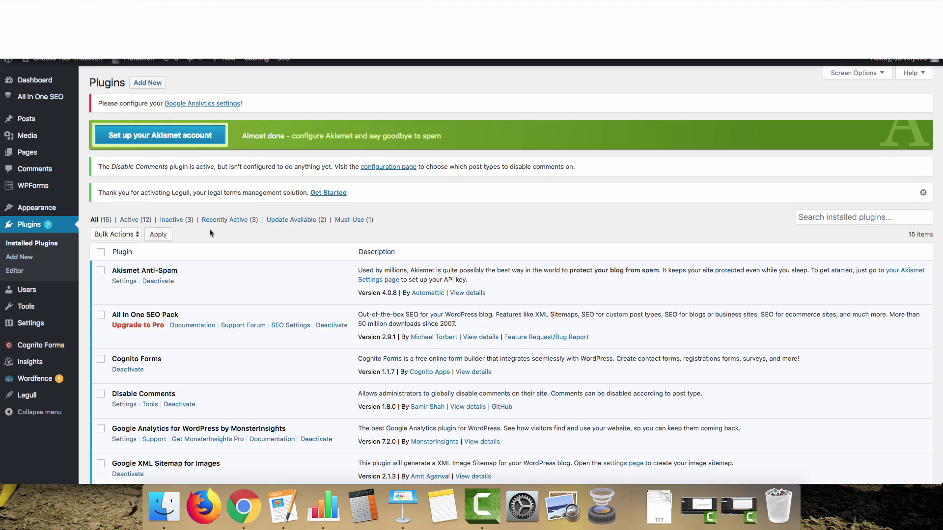
{"action": "scroll", "coordinate": [210, 228], "scroll_direction": "down", "scroll_amount": 5}
Create a new page titled "About" with a short description of the blog about working around the home
{"action": "left_click", "coordinate": [27, 153]}
{"action": "left_click", "coordinate": [139, 80]}
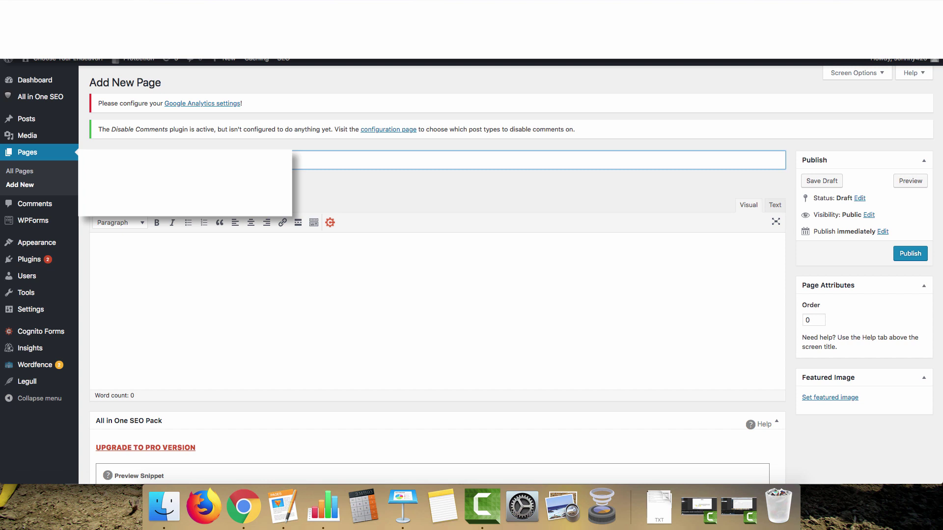
{"action": "left_click", "coordinate": [285, 294]}
{"action": "left_click", "coordinate": [235, 249]}
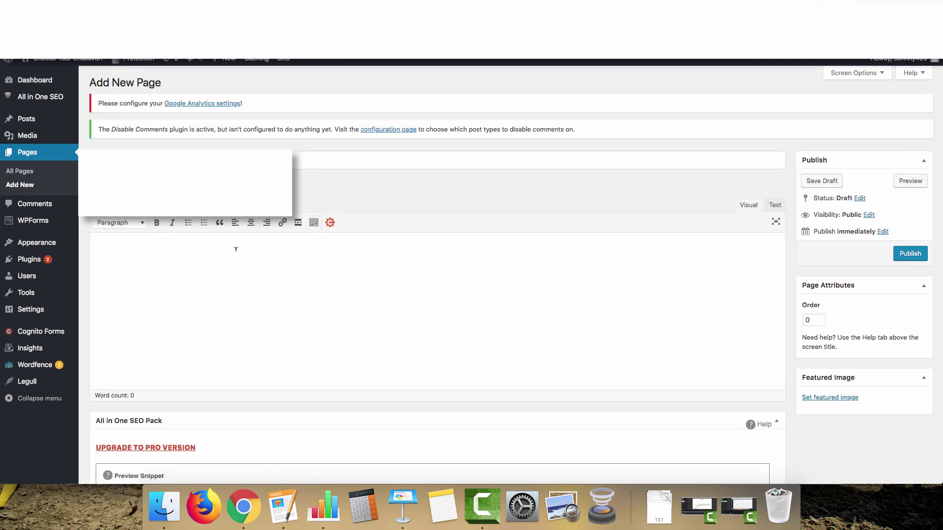
{"action": "type", "text": "This is Johnny's blog"}
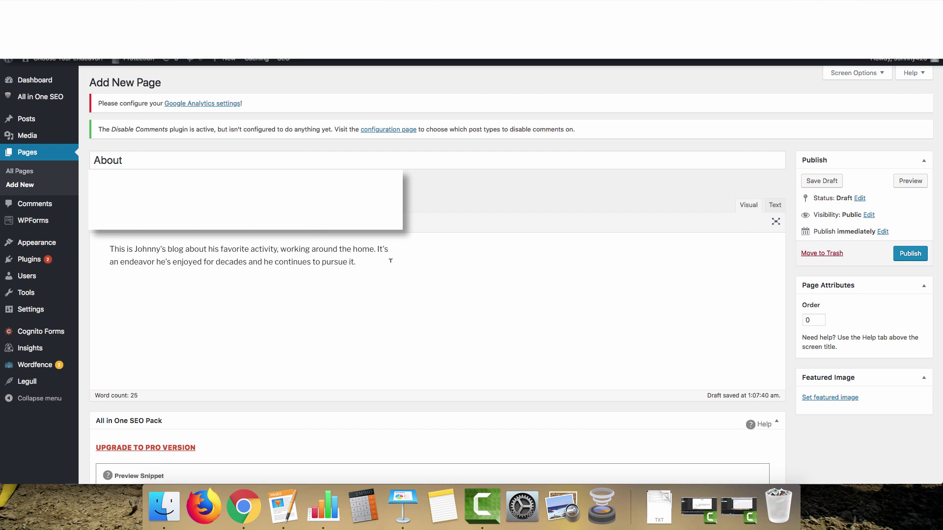
Examine the site's General, Writing, Reading and Permalink settings, including update services, feed display and the common permalink structures
{"action": "left_click", "coordinate": [61, 311]}
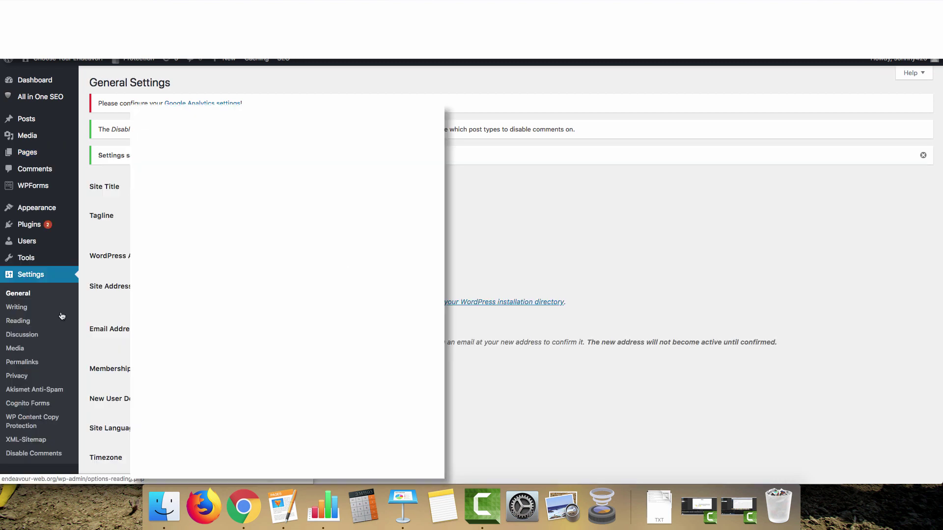
{"action": "left_click", "coordinate": [17, 307]}
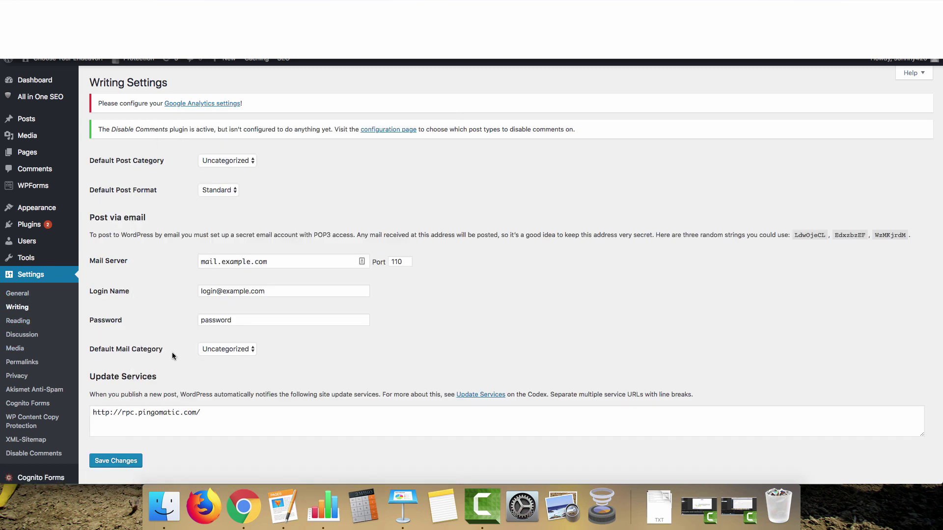
{"action": "left_click_drag", "start_coordinate": [228, 414], "coordinate": [150, 413]}
{"action": "left_click", "coordinate": [151, 412]}
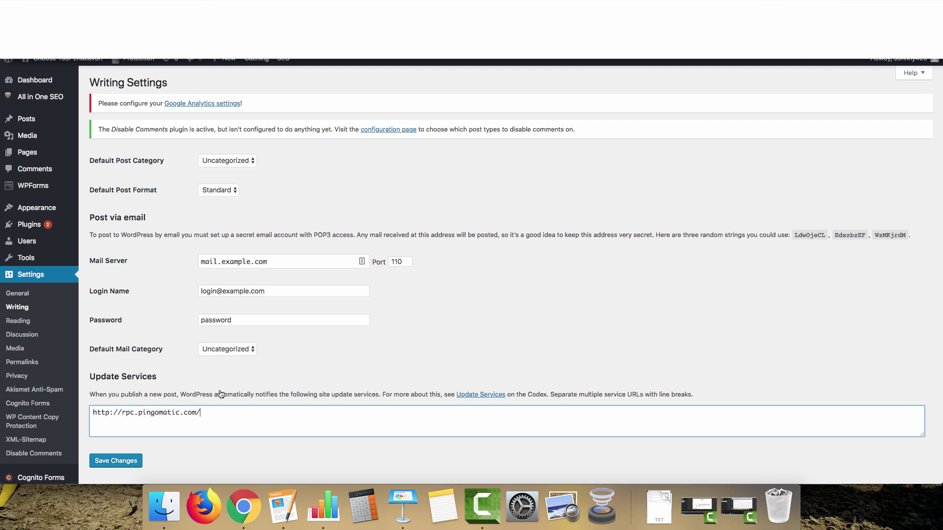
{"action": "left_click", "coordinate": [15, 322]}
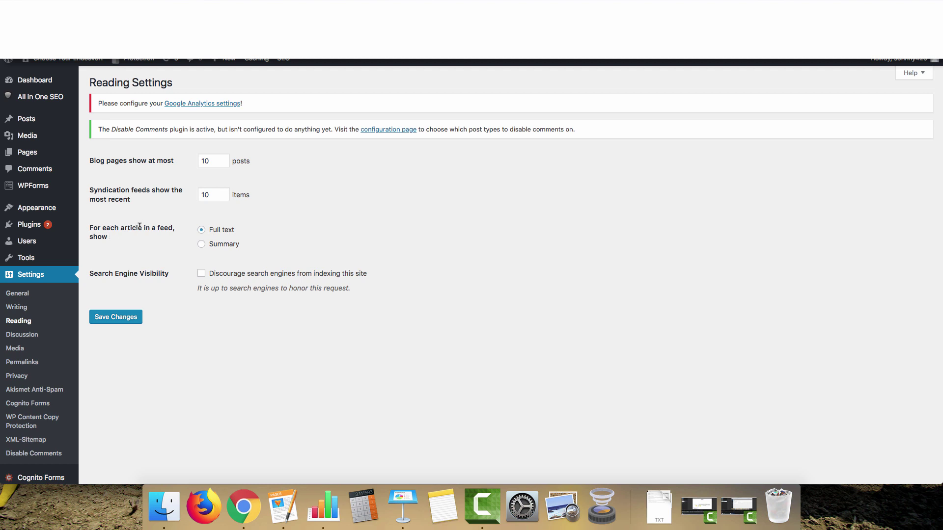
{"action": "left_click_drag", "start_coordinate": [130, 228], "coordinate": [160, 227]}
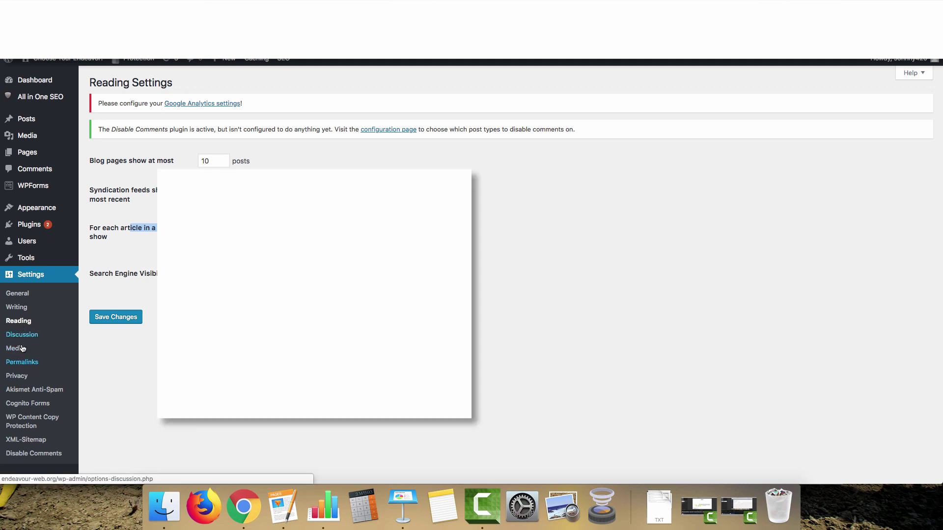
{"action": "left_click", "coordinate": [28, 366]}
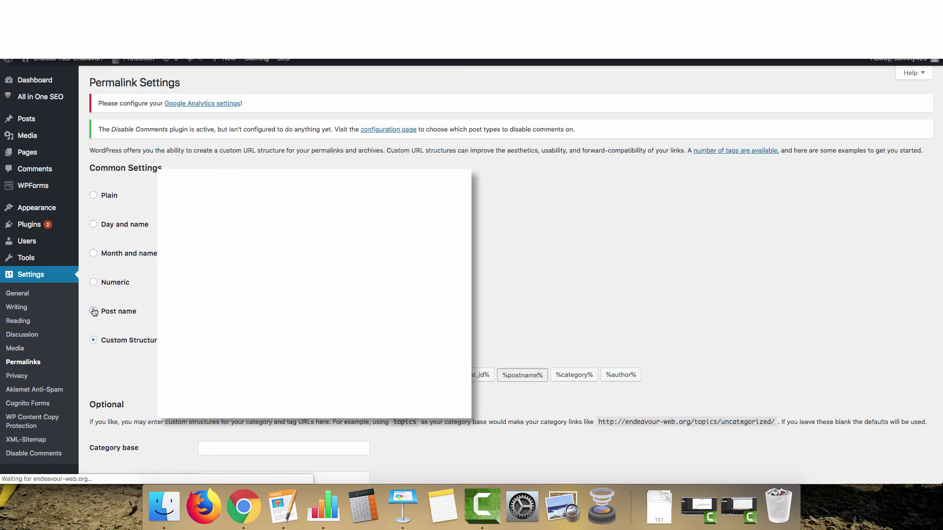
{"action": "scroll", "coordinate": [154, 354], "scroll_direction": "down", "scroll_amount": 3}
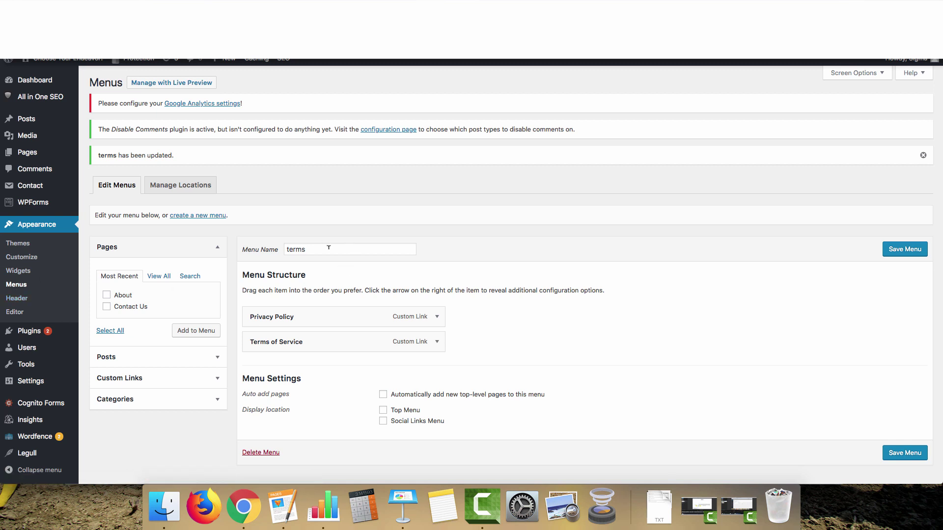
Examine the name of the terms menu and the custom link fields used for adding items to it
{"action": "left_click_drag", "start_coordinate": [326, 248], "coordinate": [251, 255]}
{"action": "left_click", "coordinate": [275, 236]}
{"action": "left_click", "coordinate": [129, 378]}
{"action": "left_click", "coordinate": [162, 342]}
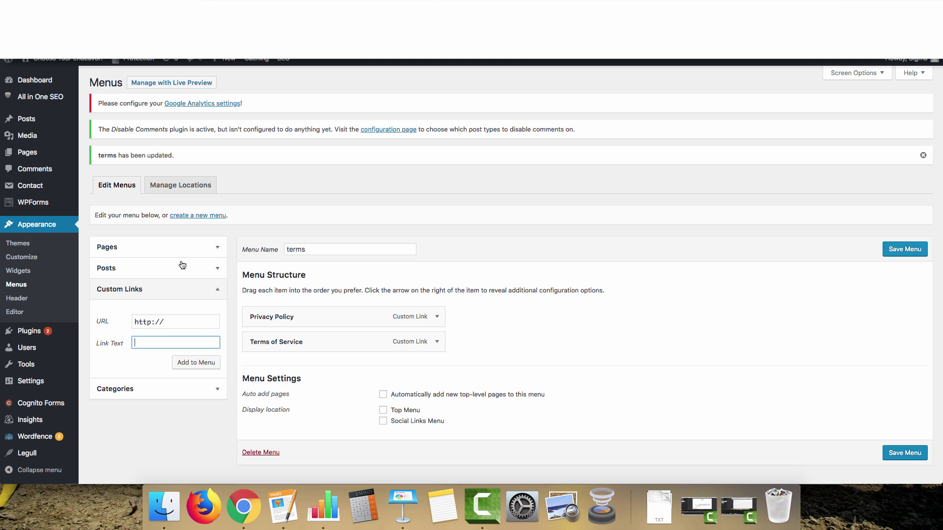
Create a new menu named "main" and add the About and Contact Us pages to it
{"action": "left_click", "coordinate": [186, 215]}
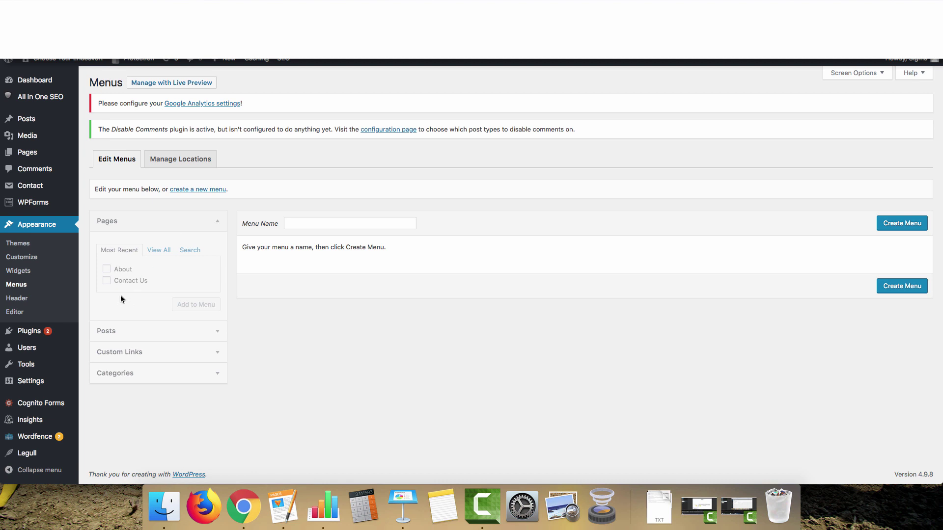
{"action": "left_click", "coordinate": [313, 220]}
{"action": "type", "text": "main"}
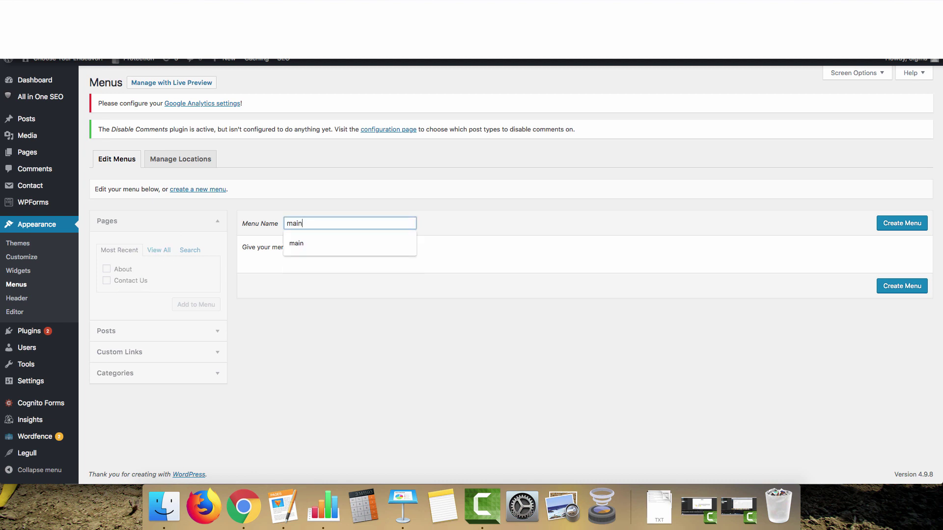
{"action": "key", "text": "Return"}
{"action": "left_click", "coordinate": [106, 274]}
{"action": "left_click", "coordinate": [116, 289]}
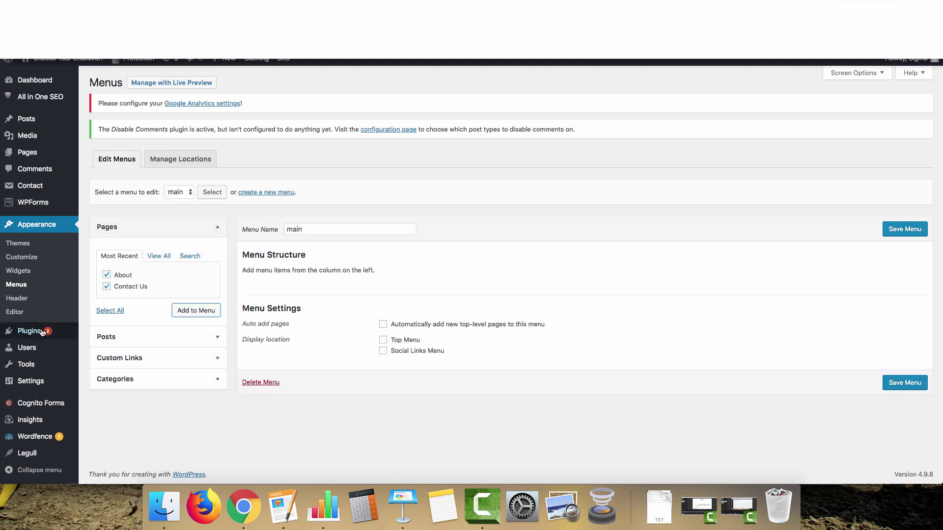
{"action": "left_click", "coordinate": [188, 310]}
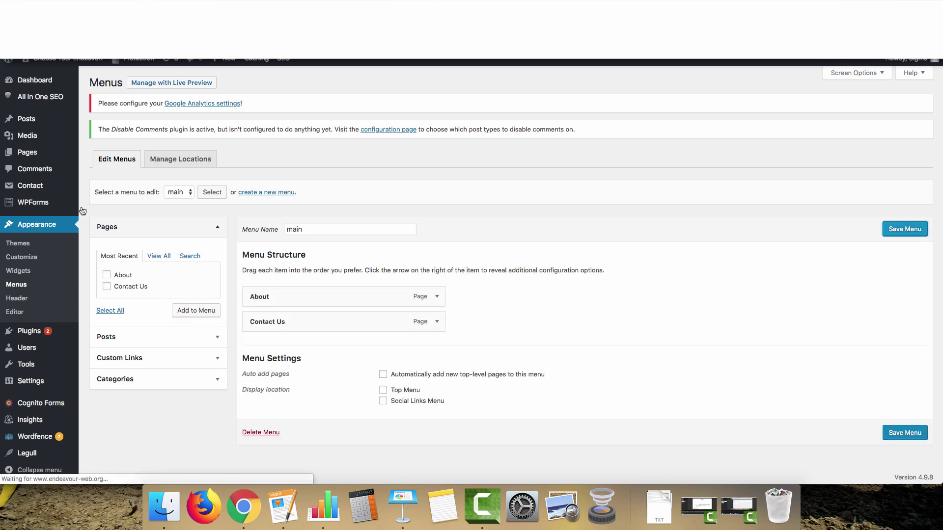
Search the installed themes for "sparkling" and open the catalogue for adding new themes
{"action": "left_click", "coordinate": [19, 244]}
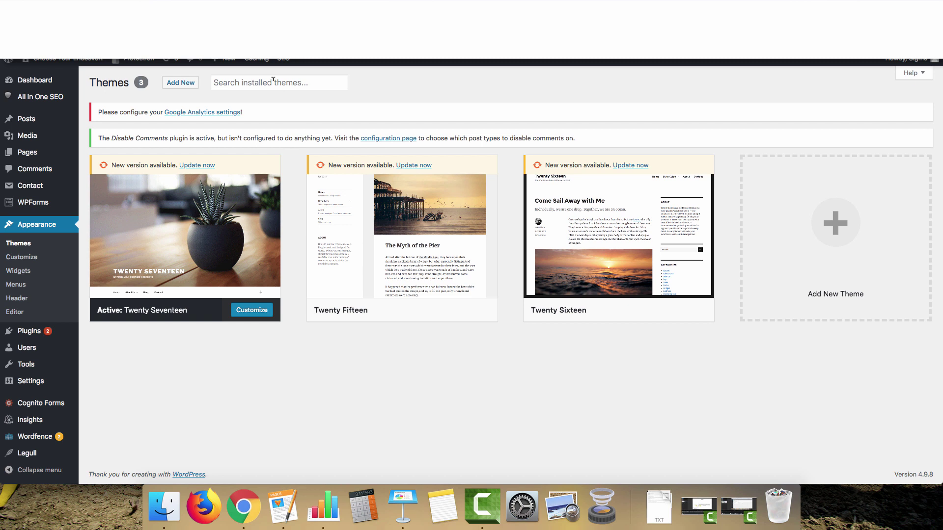
{"action": "mouse_move", "coordinate": [367, 250]}
{"action": "left_click", "coordinate": [282, 77]}
{"action": "type", "text": "sparkling"}
{"action": "left_click", "coordinate": [178, 84]}
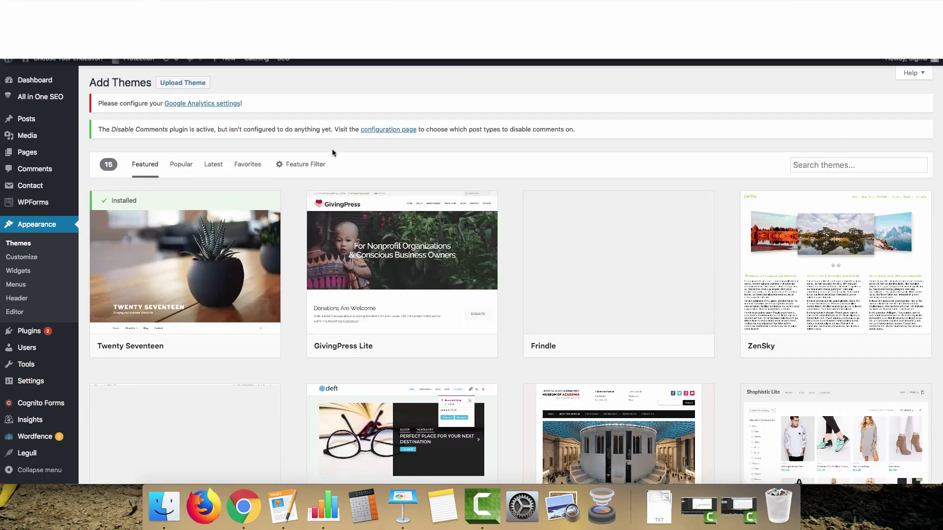
Browse the popular themes available for installation
{"action": "left_click", "coordinate": [181, 164]}
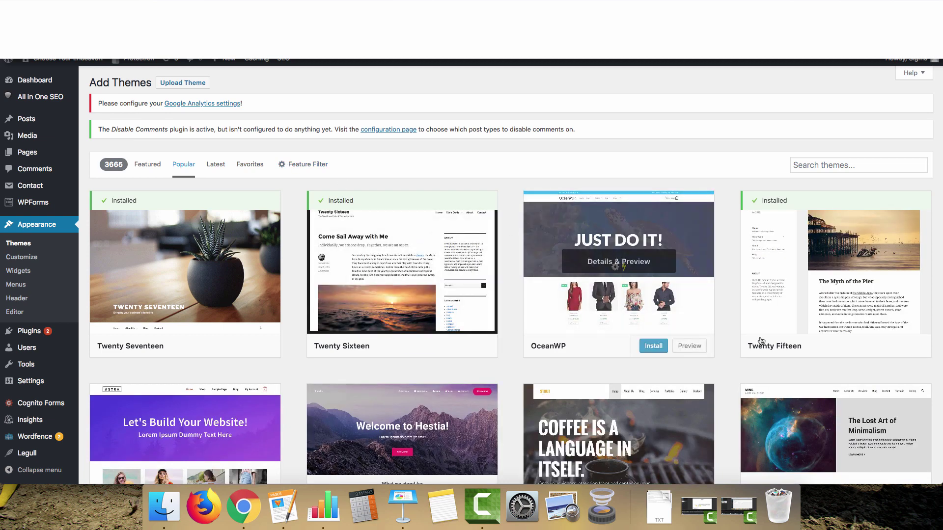
{"action": "scroll", "coordinate": [514, 302], "scroll_direction": "down", "scroll_amount": 3}
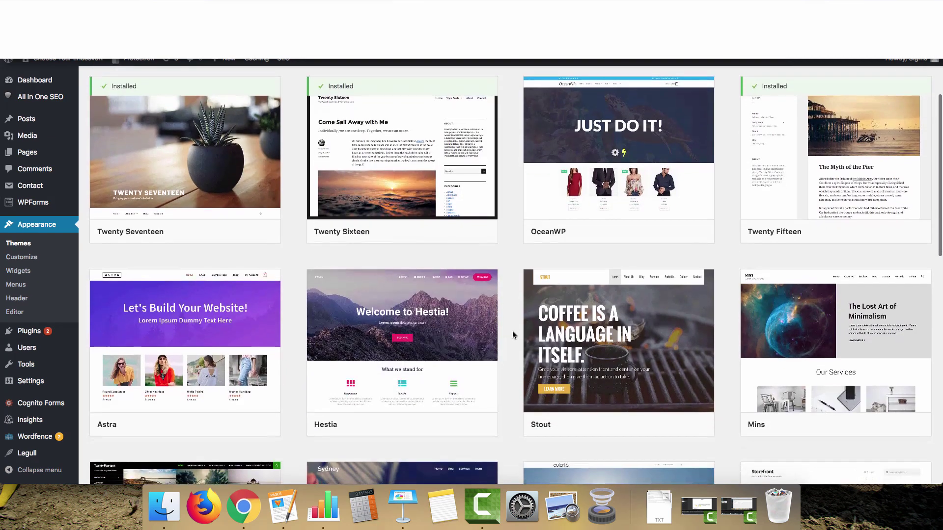
{"action": "scroll", "coordinate": [511, 311], "scroll_direction": "down", "scroll_amount": 1}
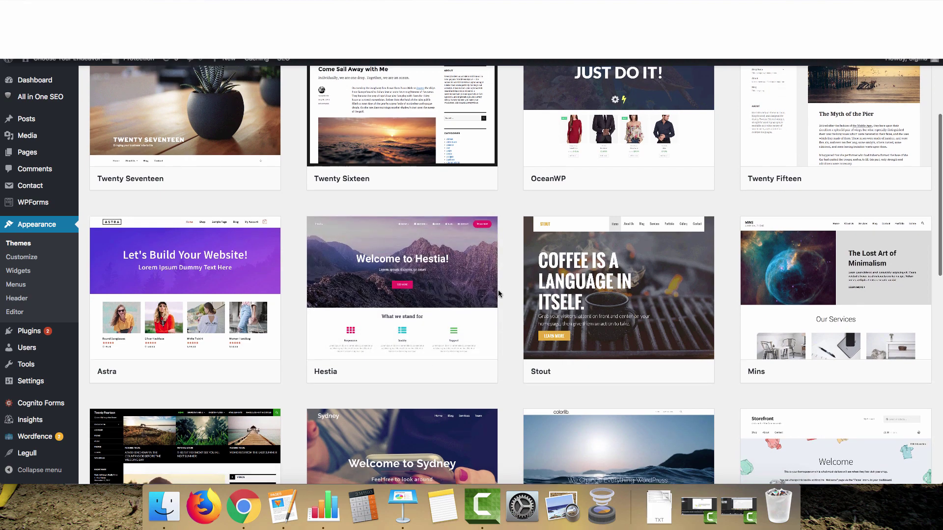
{"action": "scroll", "coordinate": [499, 293], "scroll_direction": "down", "scroll_amount": 3}
{"action": "scroll", "coordinate": [499, 293], "scroll_direction": "down", "scroll_amount": 6}
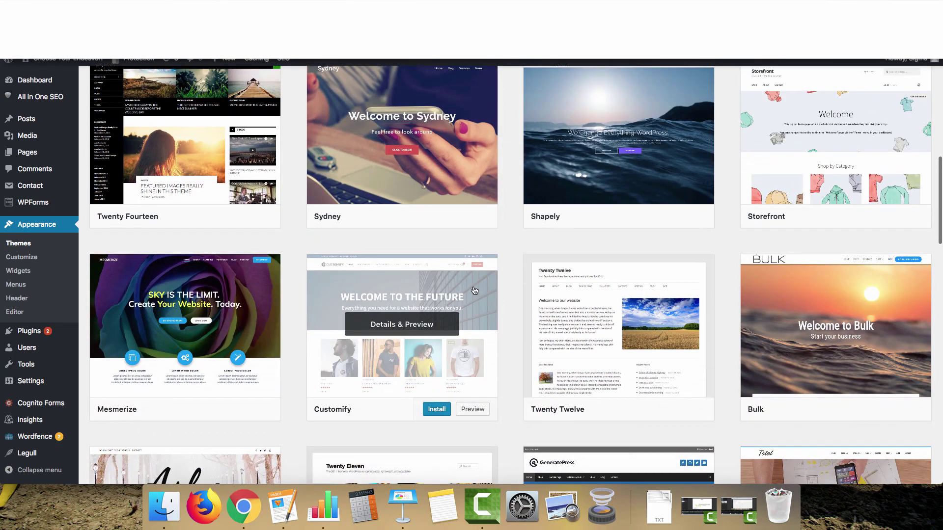
{"action": "scroll", "coordinate": [471, 294], "scroll_direction": "up", "scroll_amount": 9}
{"action": "scroll", "coordinate": [470, 292], "scroll_direction": "up", "scroll_amount": 4}
Find the Sparkling theme by searching for "sparkling", install and activate it, and open it for customizing
{"action": "left_click", "coordinate": [828, 165]}
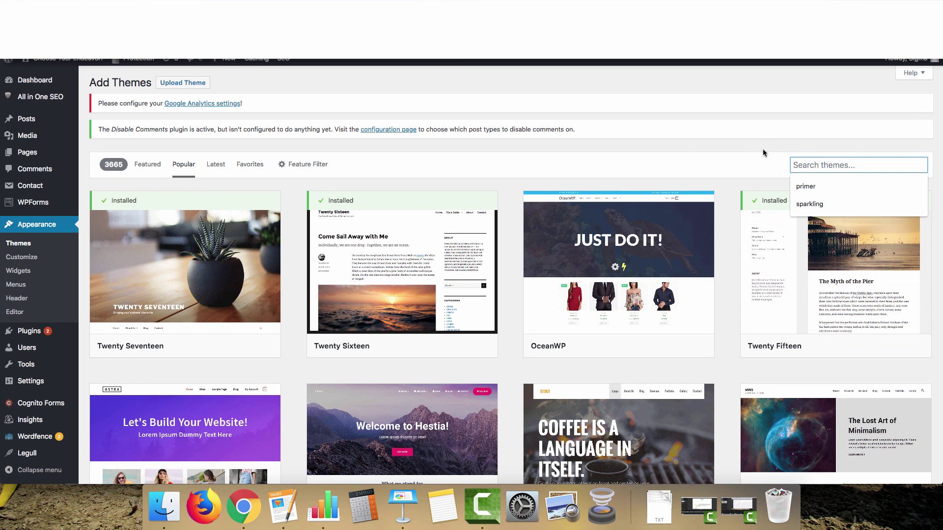
{"action": "left_click", "coordinate": [809, 205]}
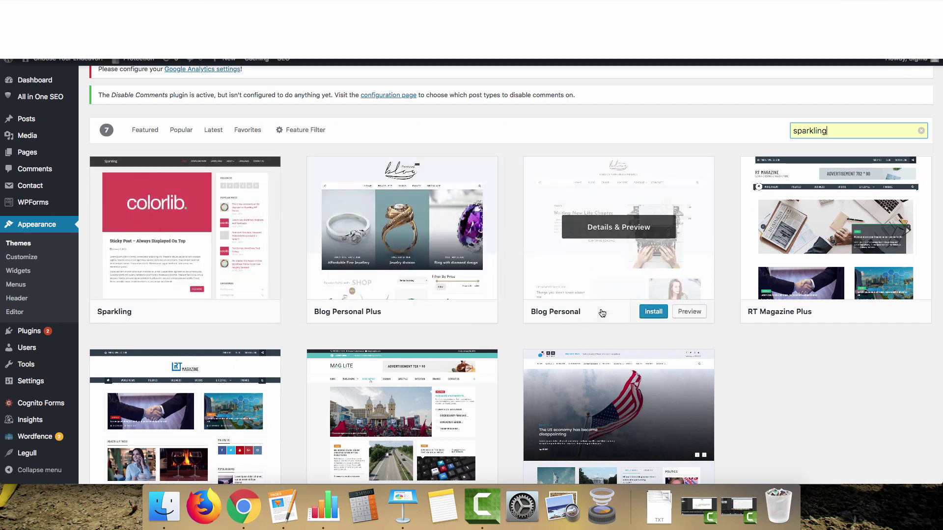
{"action": "scroll", "coordinate": [195, 191], "scroll_direction": "down", "scroll_amount": 1}
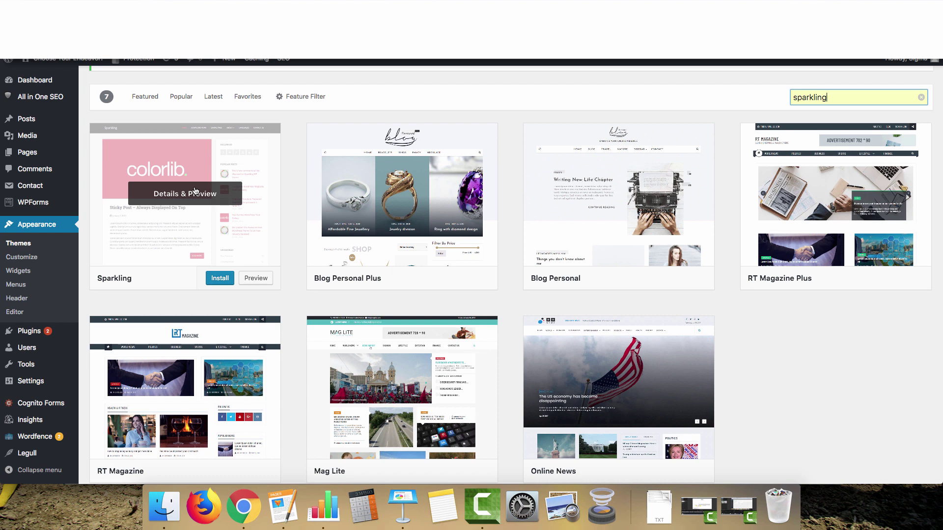
{"action": "left_click", "coordinate": [223, 278]}
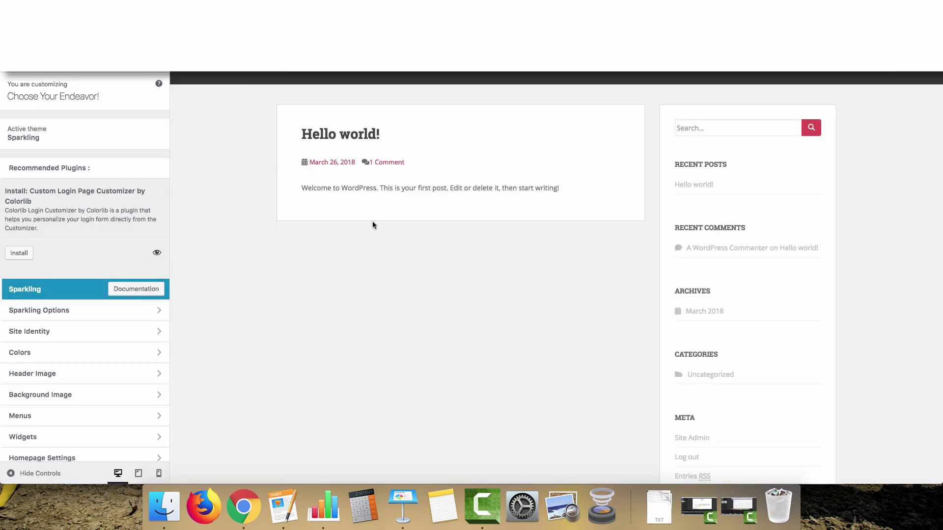
Examine the slider and layout settings within the Sparkling theme options
{"action": "left_click", "coordinate": [51, 312]}
{"action": "left_click", "coordinate": [78, 128]}
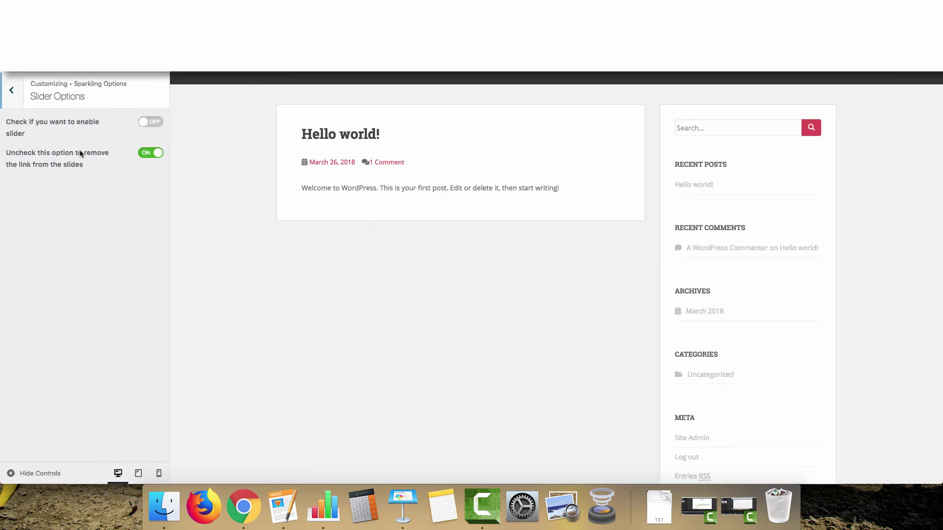
{"action": "left_click", "coordinate": [13, 91]}
{"action": "left_click", "coordinate": [51, 147]}
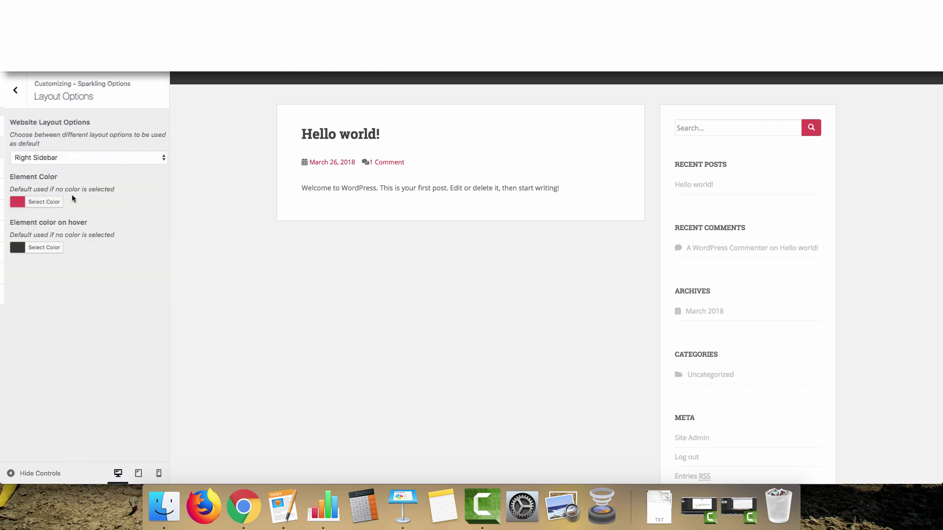
{"action": "left_click", "coordinate": [11, 93]}
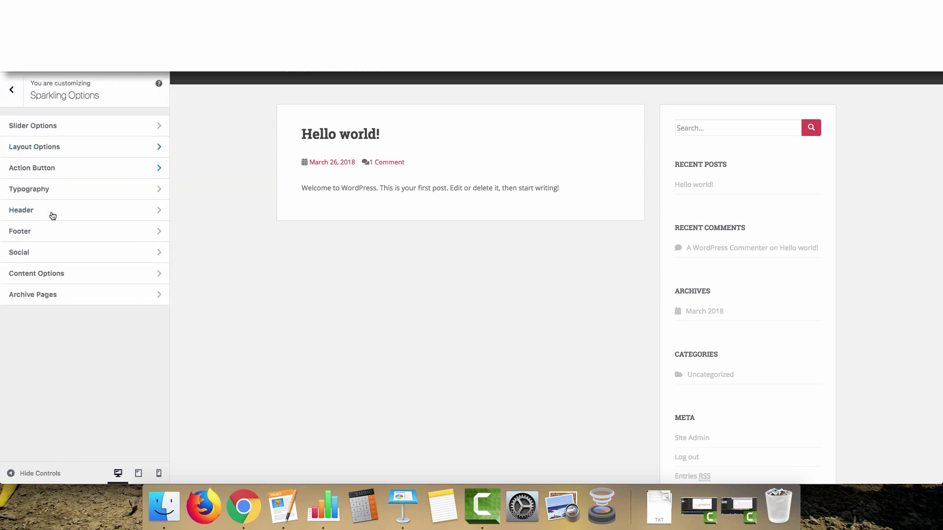
{"action": "left_click", "coordinate": [11, 89]}
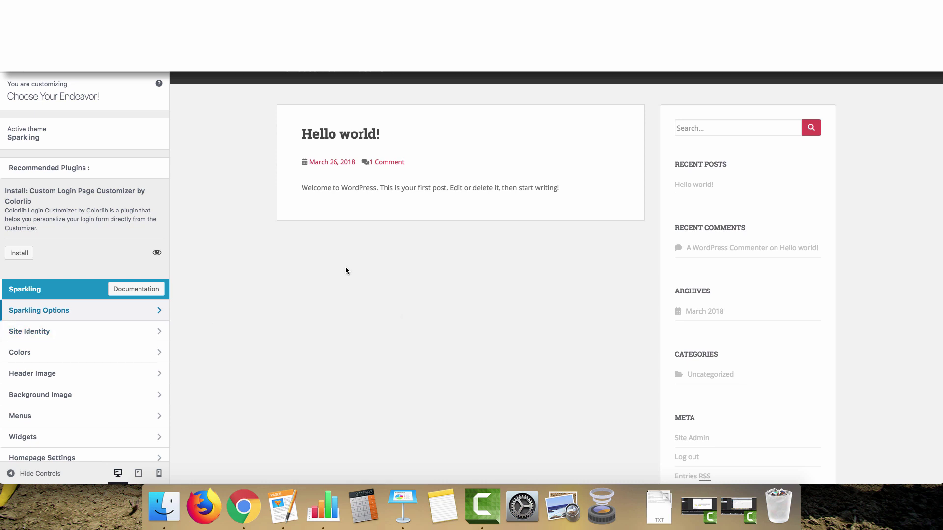
Assign the main menu to the Primary Menu location in the theme customizer
{"action": "left_click", "coordinate": [69, 416]}
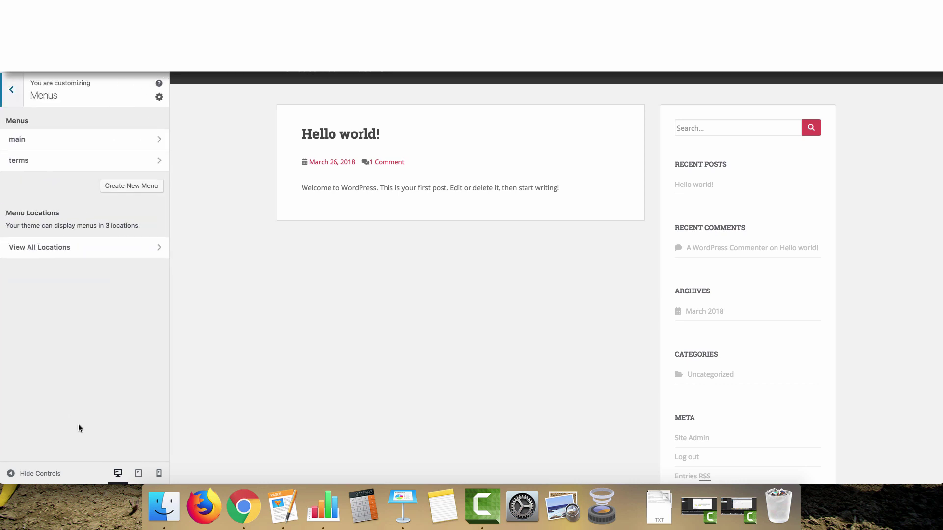
{"action": "left_click", "coordinate": [74, 142]}
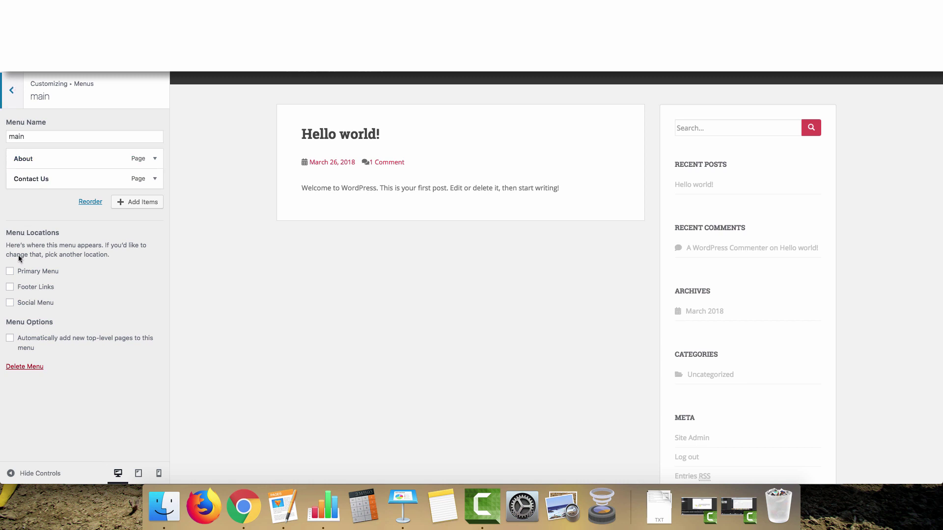
{"action": "left_click", "coordinate": [12, 276]}
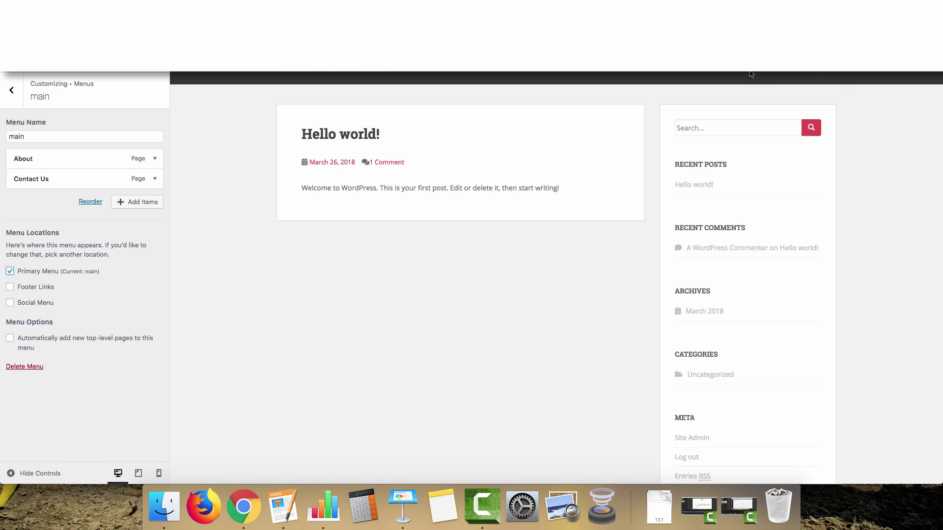
Assign the terms menu to the Footer Links location
{"action": "left_click", "coordinate": [12, 91]}
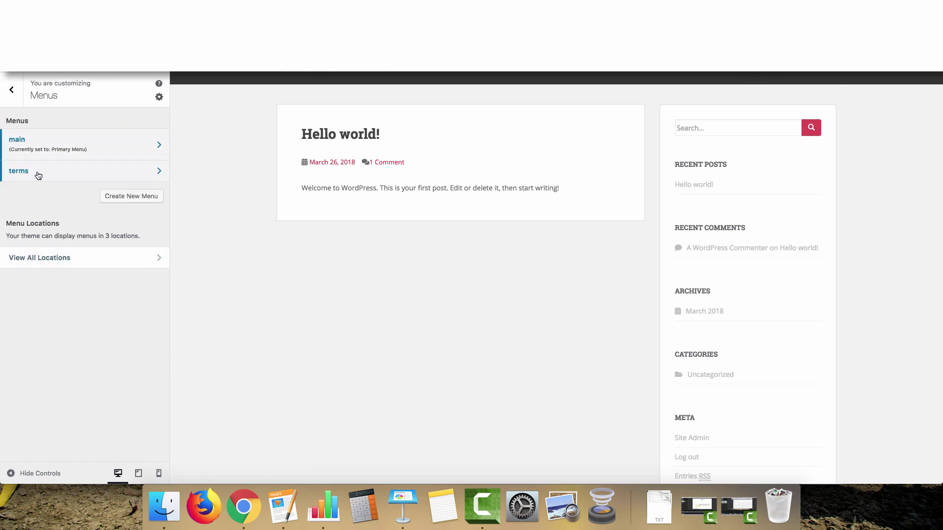
{"action": "left_click", "coordinate": [37, 175]}
{"action": "left_click", "coordinate": [10, 286]}
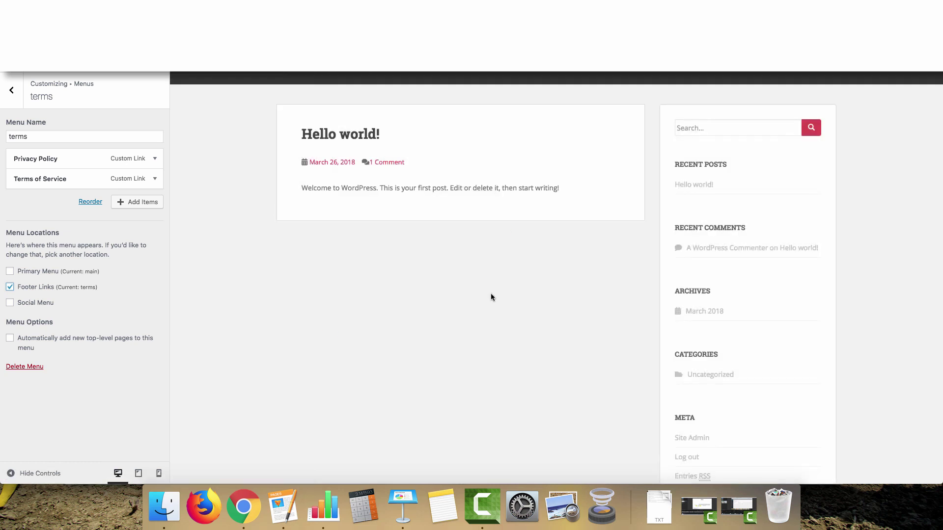
{"action": "scroll", "coordinate": [490, 294], "scroll_direction": "down", "scroll_amount": 3}
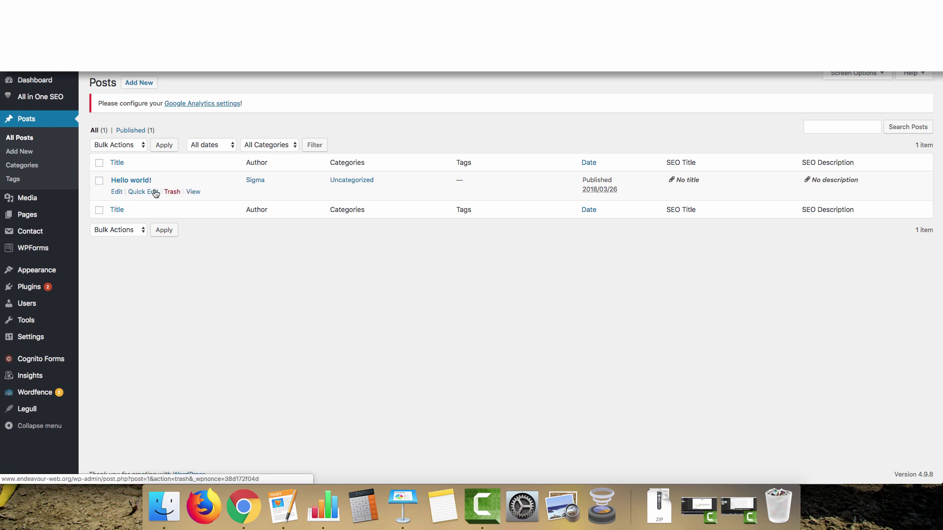
Move the "Hello world!" post to the trash and delete it permanently
{"action": "left_click", "coordinate": [172, 192]}
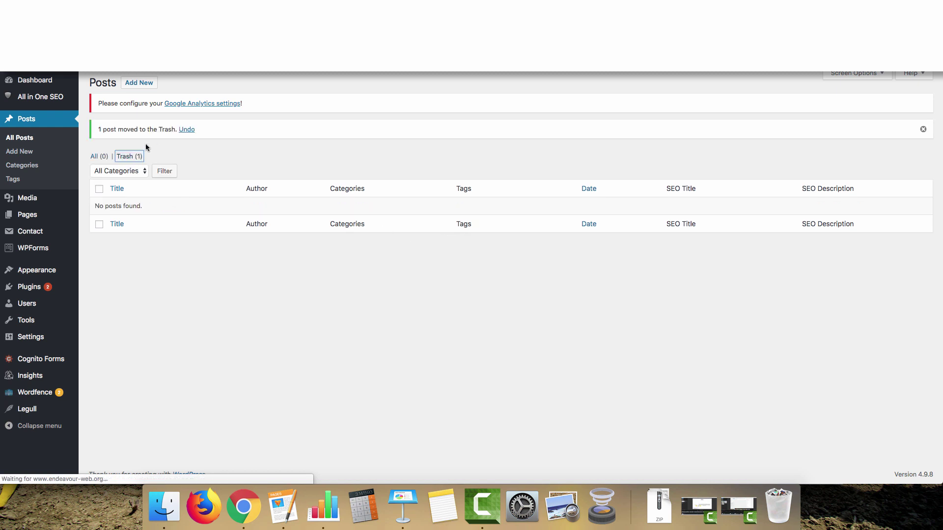
{"action": "left_click", "coordinate": [152, 154]}
{"action": "left_click", "coordinate": [158, 192]}
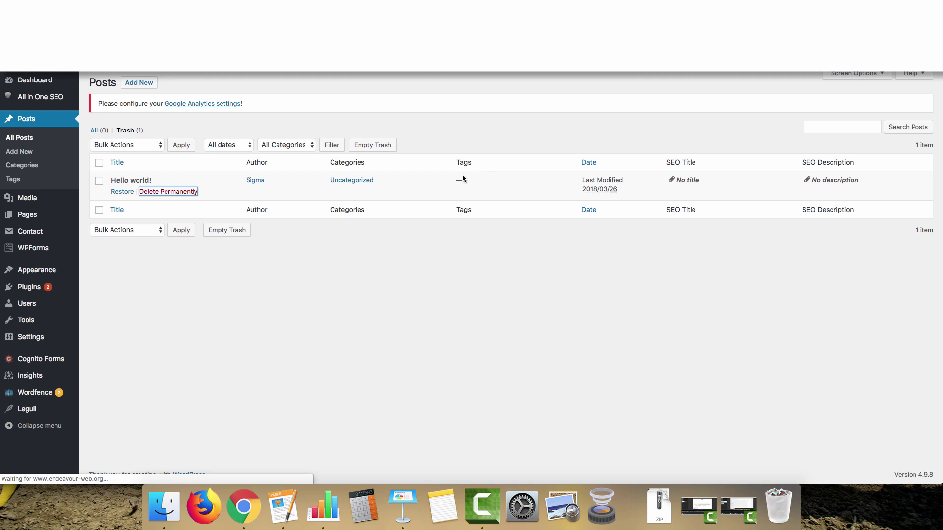
{"action": "left_click", "coordinate": [78, 147]}
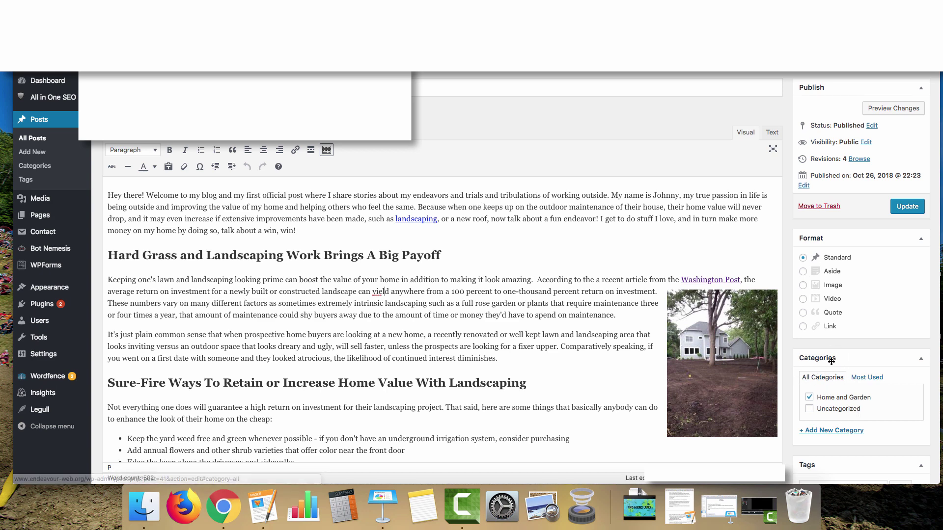
Examine the landscaping blog post's headings, right-aligned house image, bulleted tips and embedded video in the post editor
{"action": "left_click", "coordinate": [444, 255]}
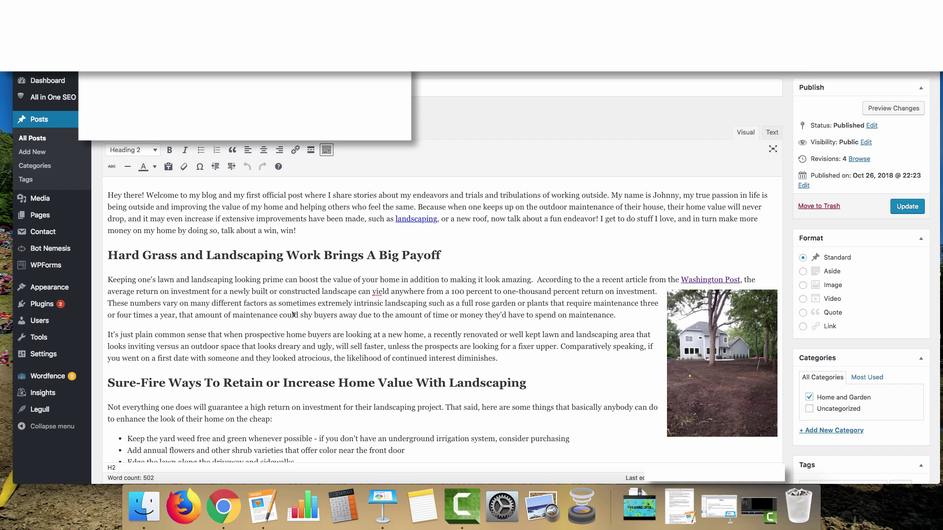
{"action": "scroll", "coordinate": [286, 311], "scroll_direction": "down", "scroll_amount": 5}
{"action": "left_click", "coordinate": [697, 265]}
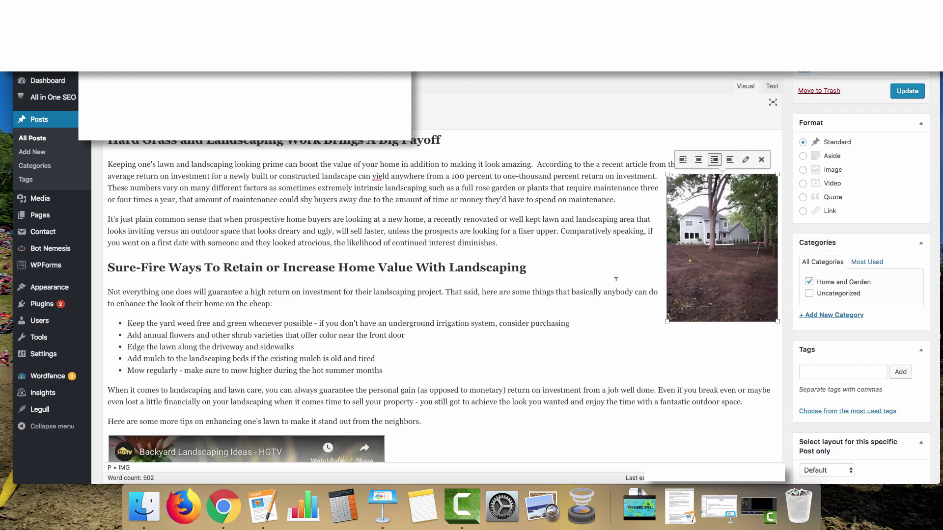
{"action": "left_click", "coordinate": [505, 241]}
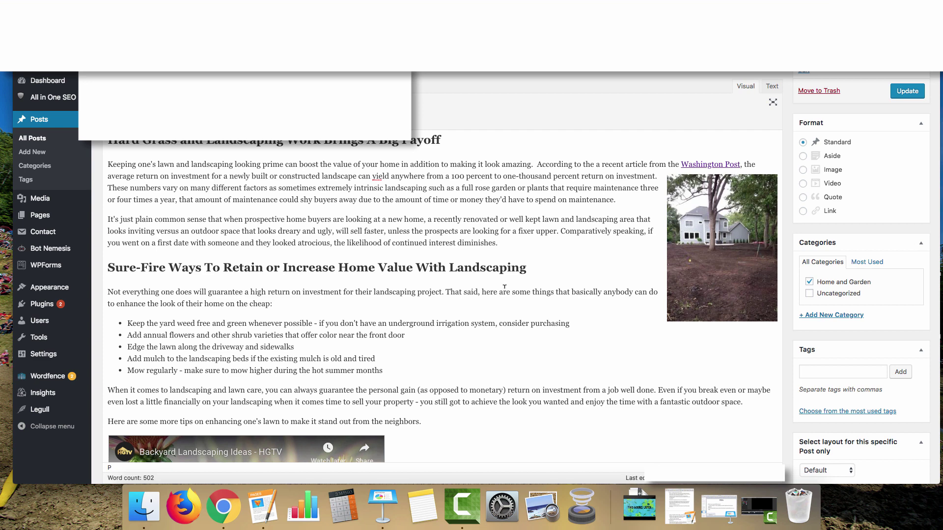
{"action": "scroll", "coordinate": [504, 286], "scroll_direction": "down", "scroll_amount": 3}
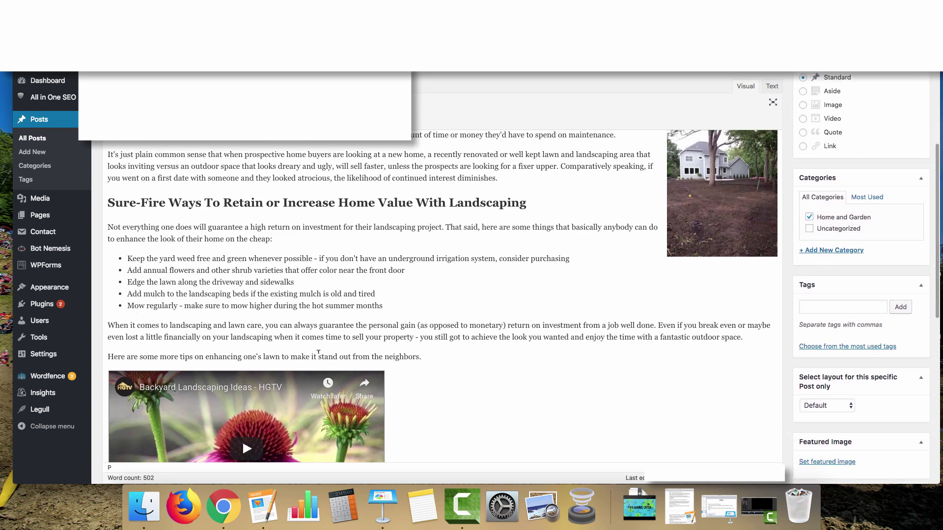
{"action": "scroll", "coordinate": [273, 424], "scroll_direction": "down", "scroll_amount": 2}
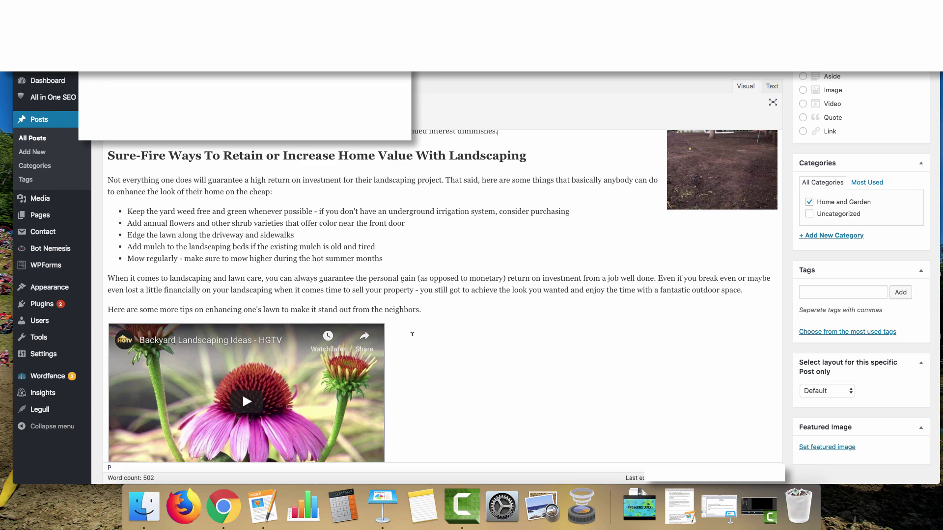
{"action": "scroll", "coordinate": [459, 181], "scroll_direction": "up", "scroll_amount": 5}
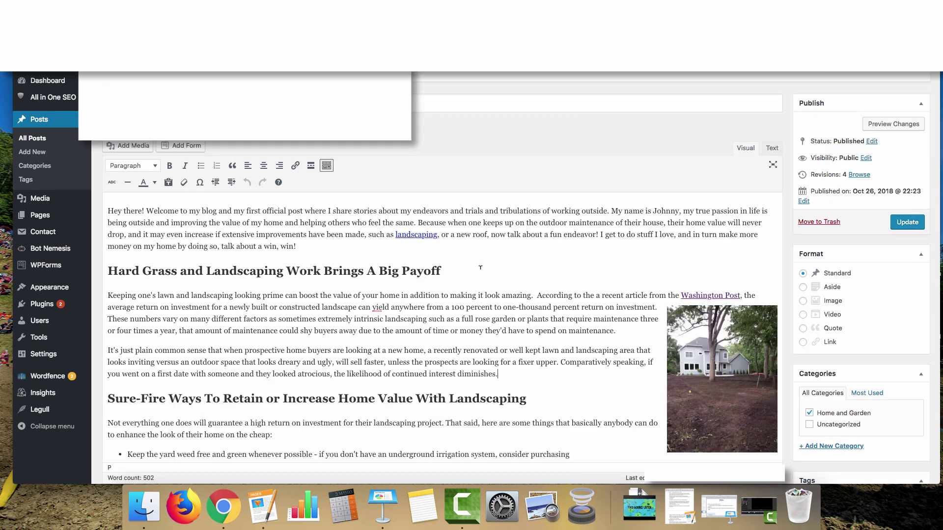